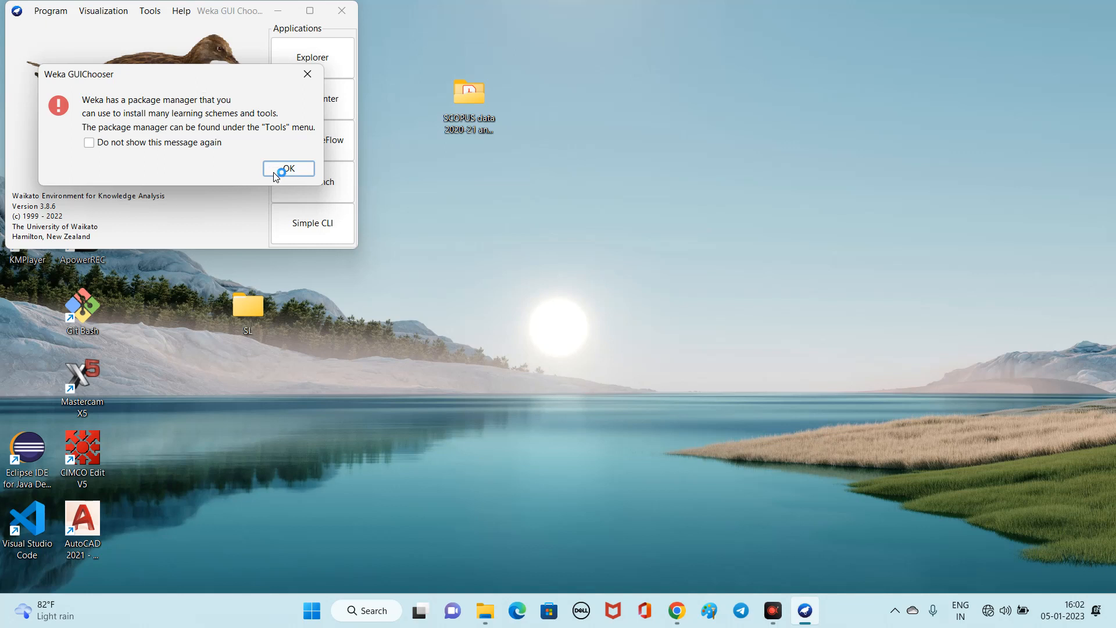
# Dismiss the package manager notice and set it not to show again
pyautogui.click(213, 144)
pyautogui.click(283, 170)
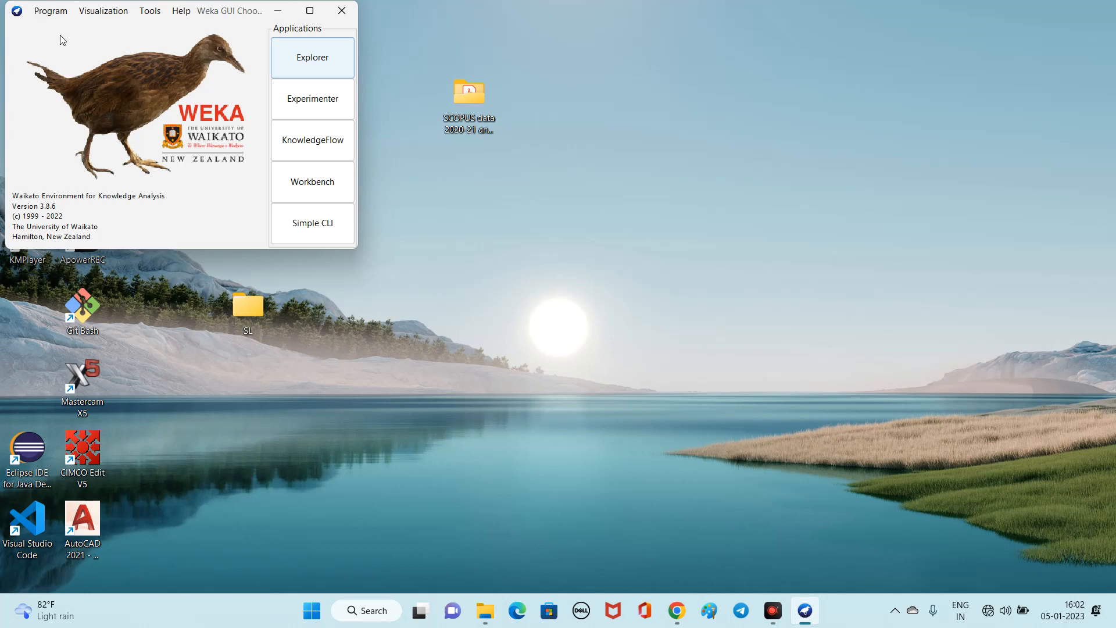
pyautogui.click(486, 611)
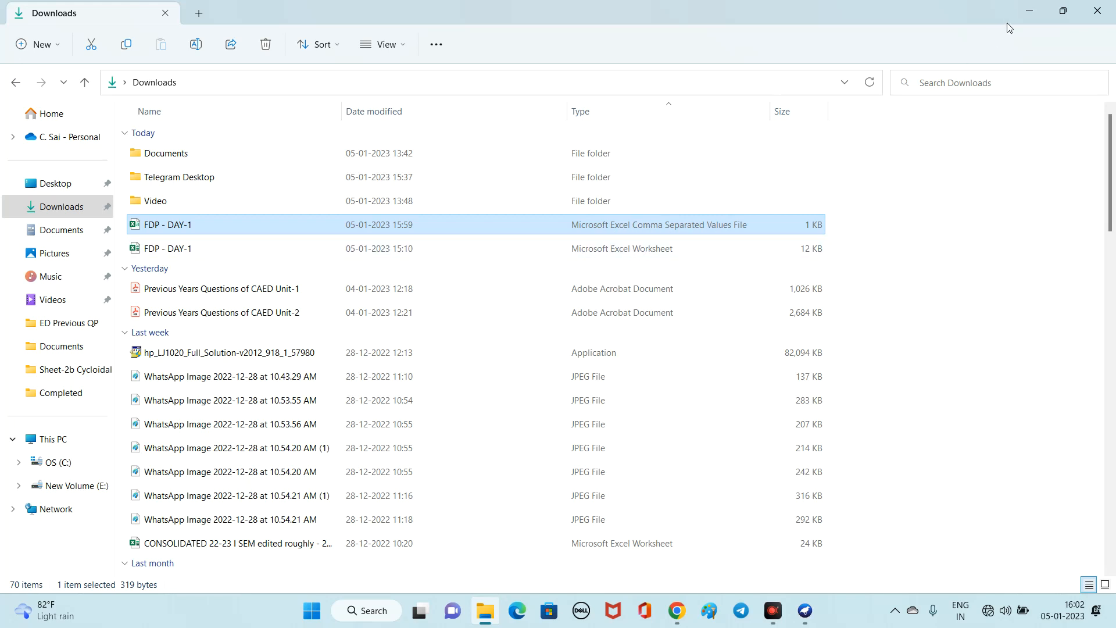
pyautogui.click(1036, 18)
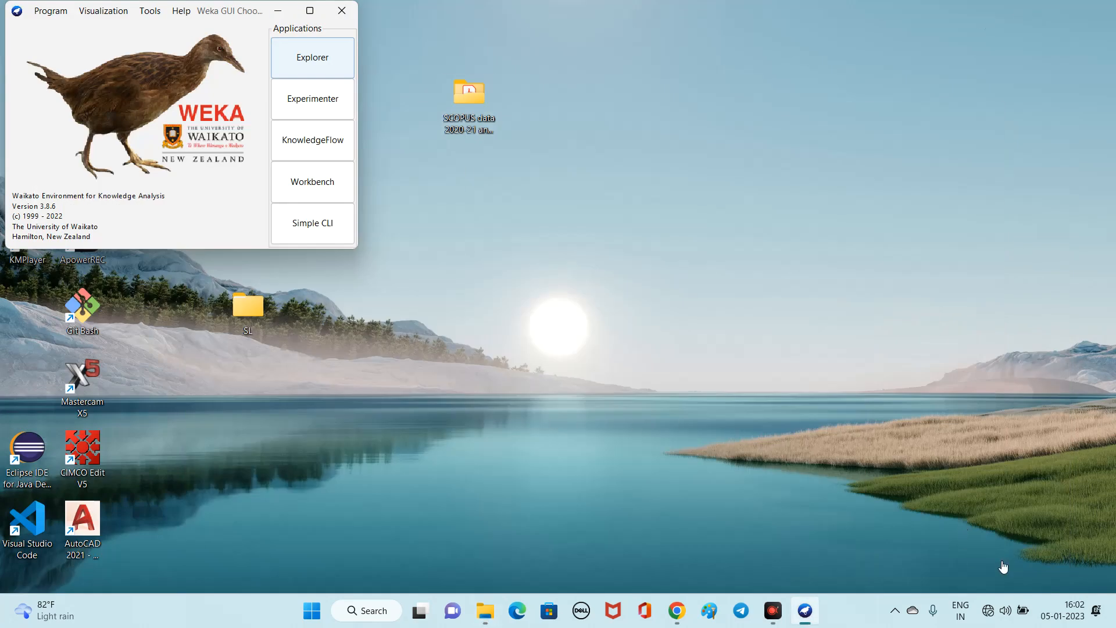
pyautogui.click(786, 560)
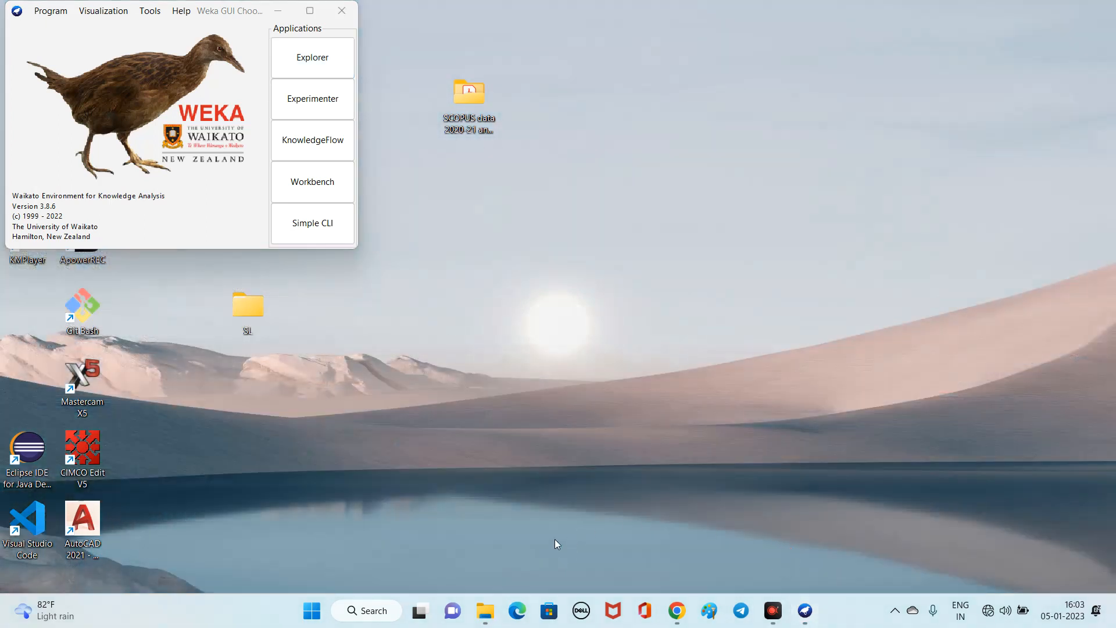
# Open the FDP - DAY-1 Excel worksheet file from the Downloads folder and display Sheet1
pyautogui.click(486, 609)
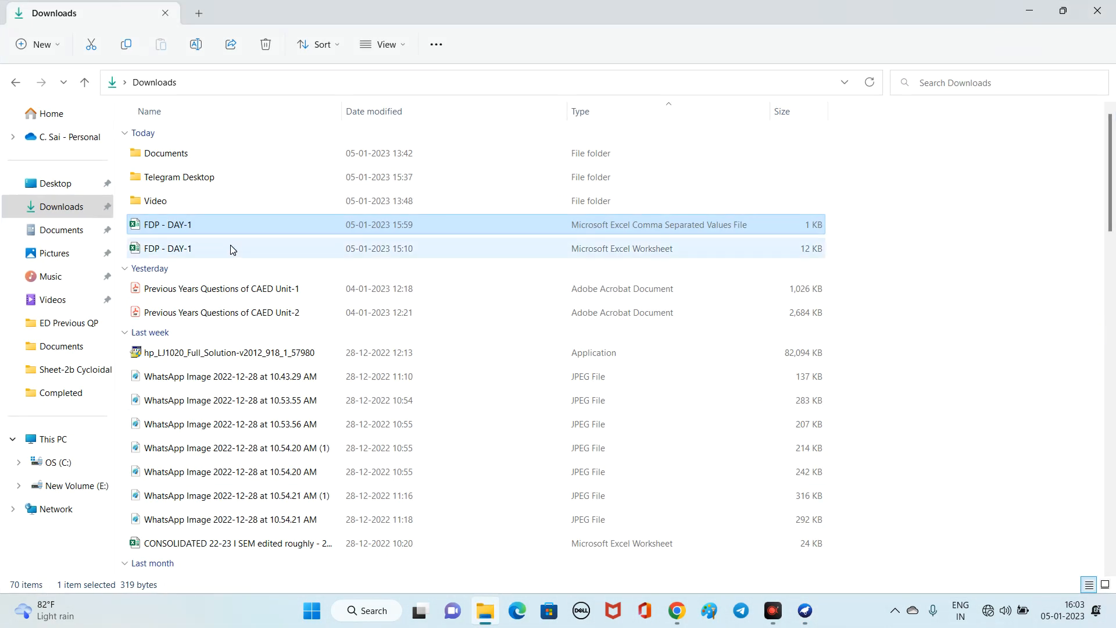
pyautogui.doubleClick(234, 250)
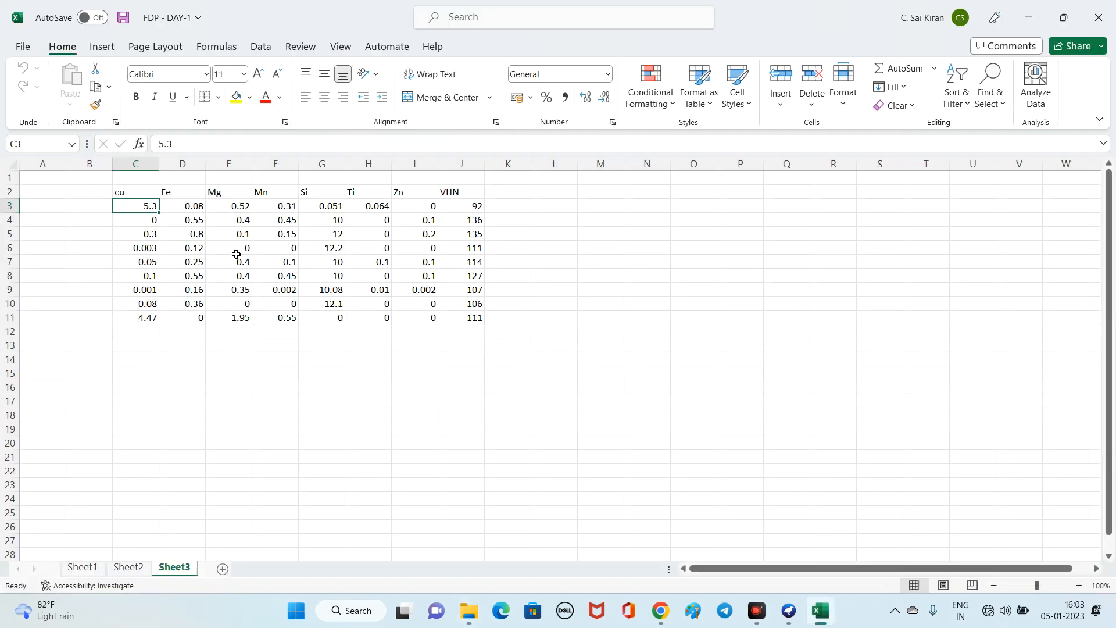
pyautogui.click(81, 566)
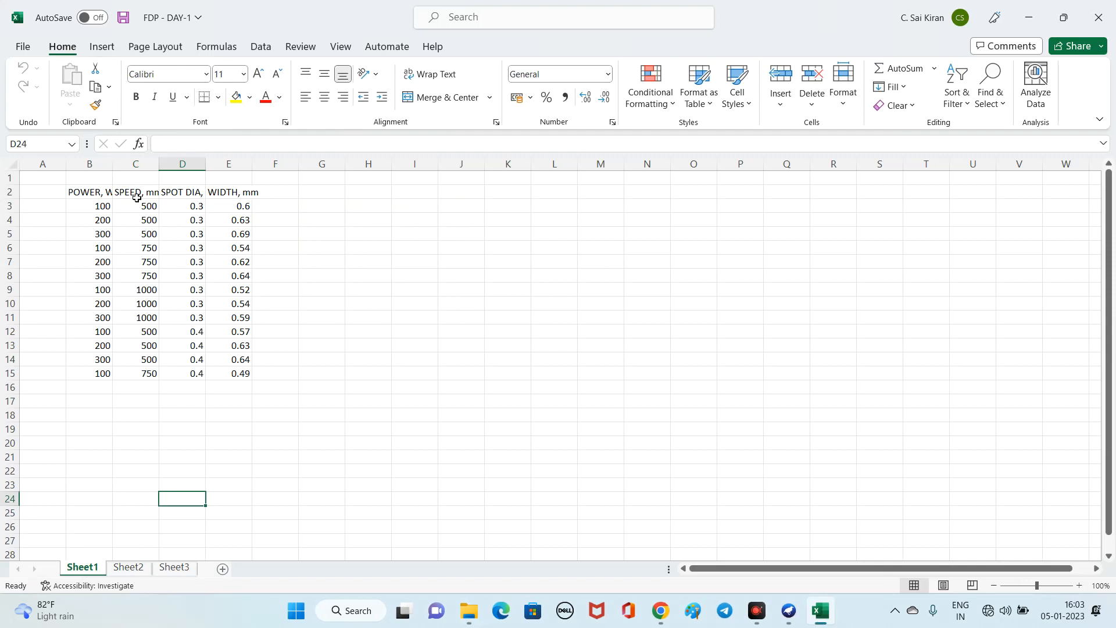
# Auto-fit the widths of columns B to E on Sheet1 to their contents
pyautogui.doubleClick(117, 170)
pyautogui.doubleClick(166, 171)
pyautogui.doubleClick(232, 170)
pyautogui.doubleClick(300, 171)
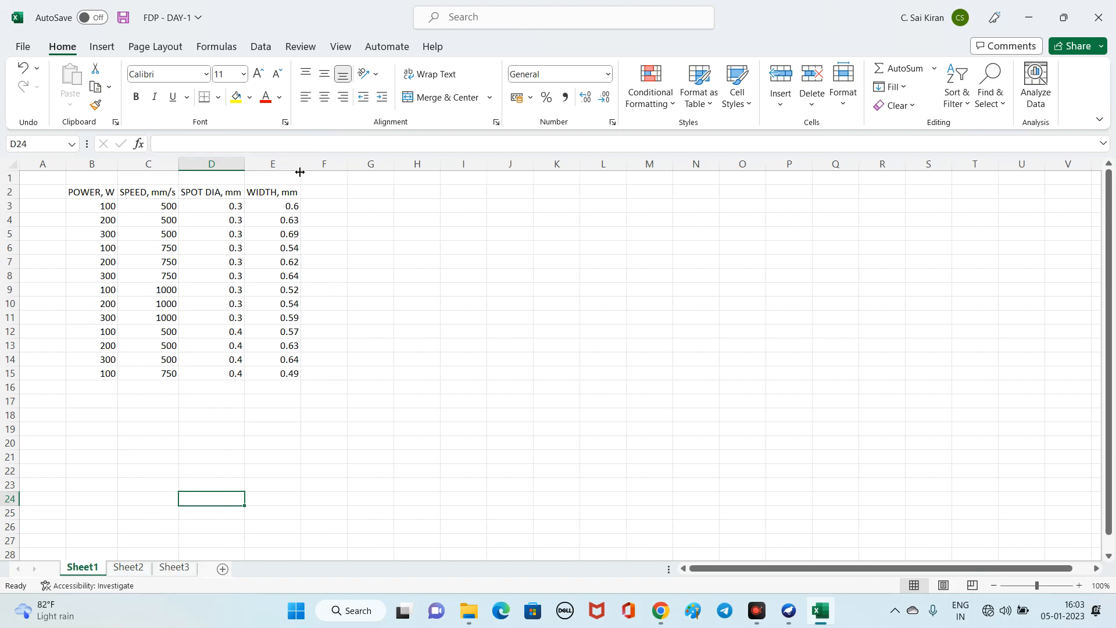
# Copy the power, speed, spot diameter and width table in B2:E15, including its headers
pyautogui.moveTo(102, 192); pyautogui.dragTo(278, 373)
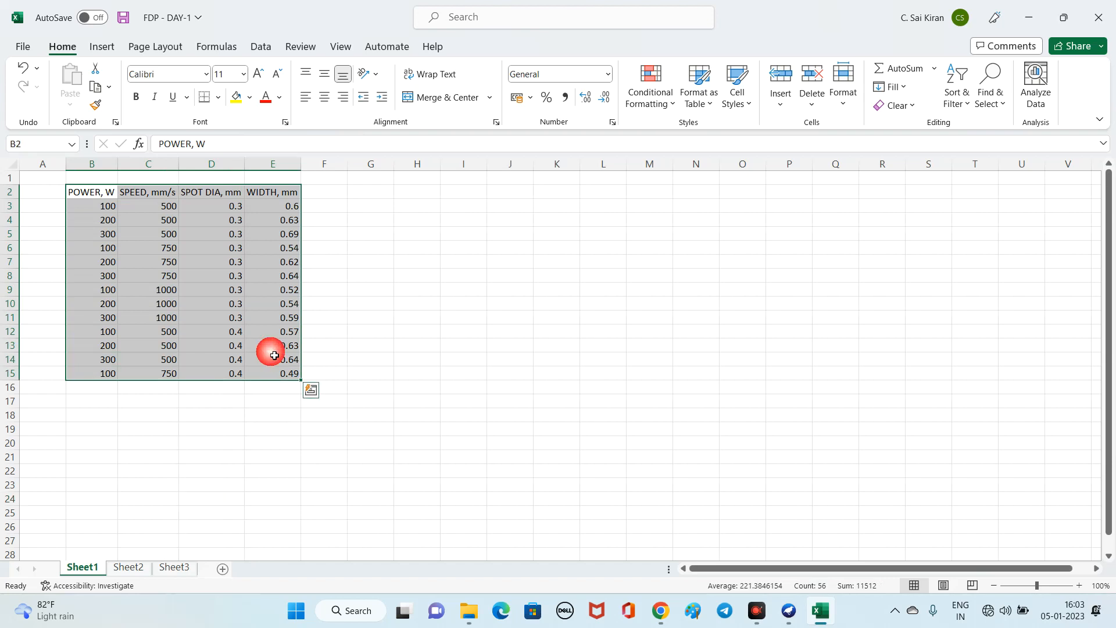
pyautogui.rightClick(274, 355)
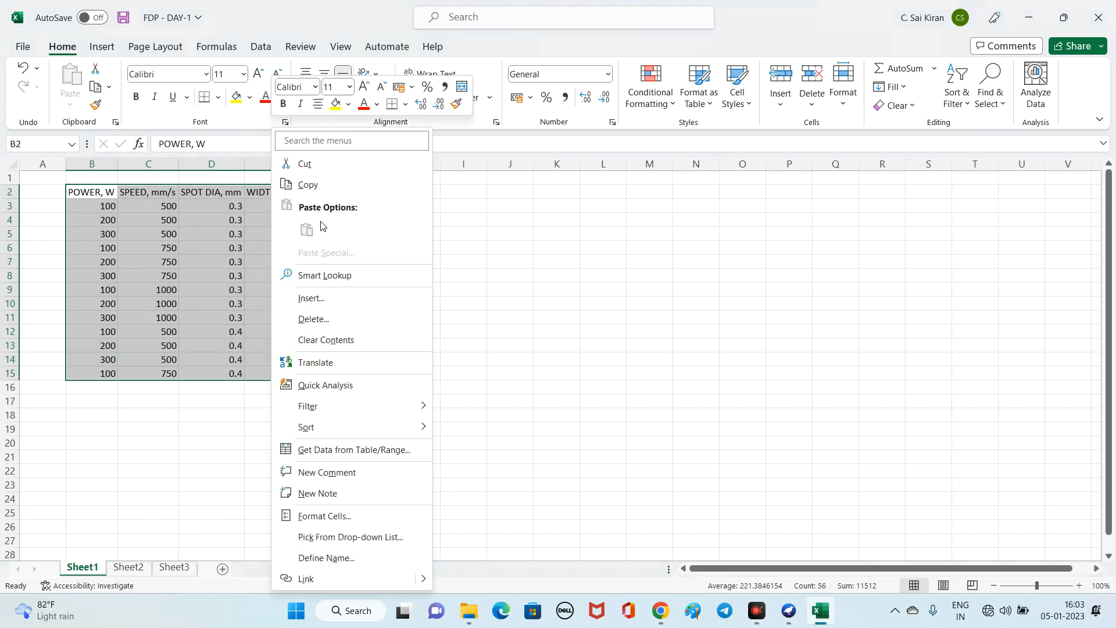
pyautogui.click(318, 190)
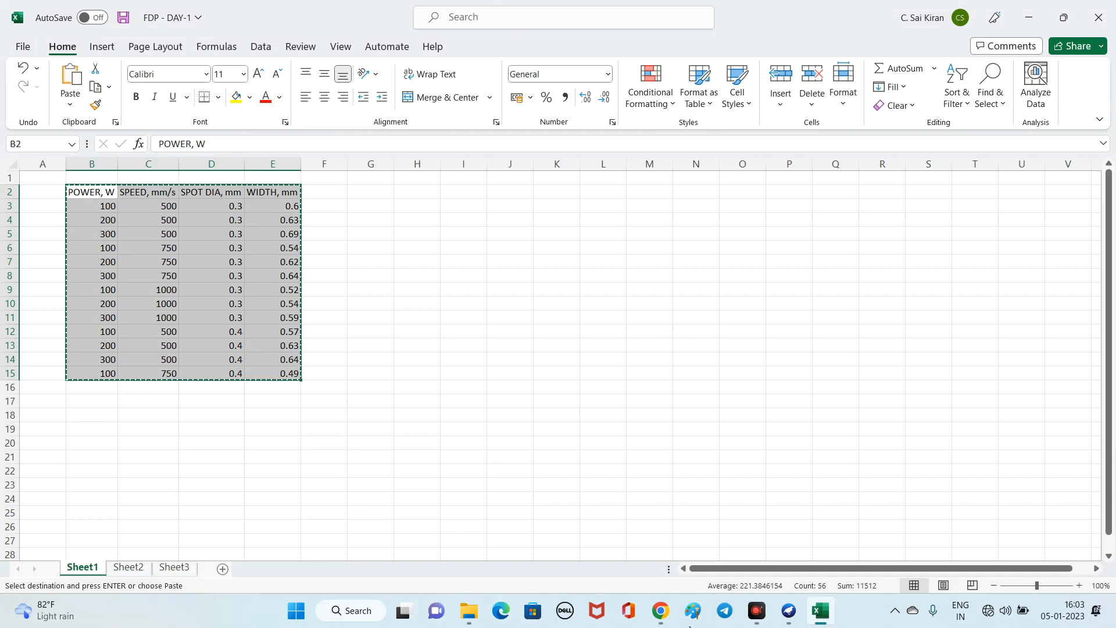
pyautogui.rightClick(811, 609)
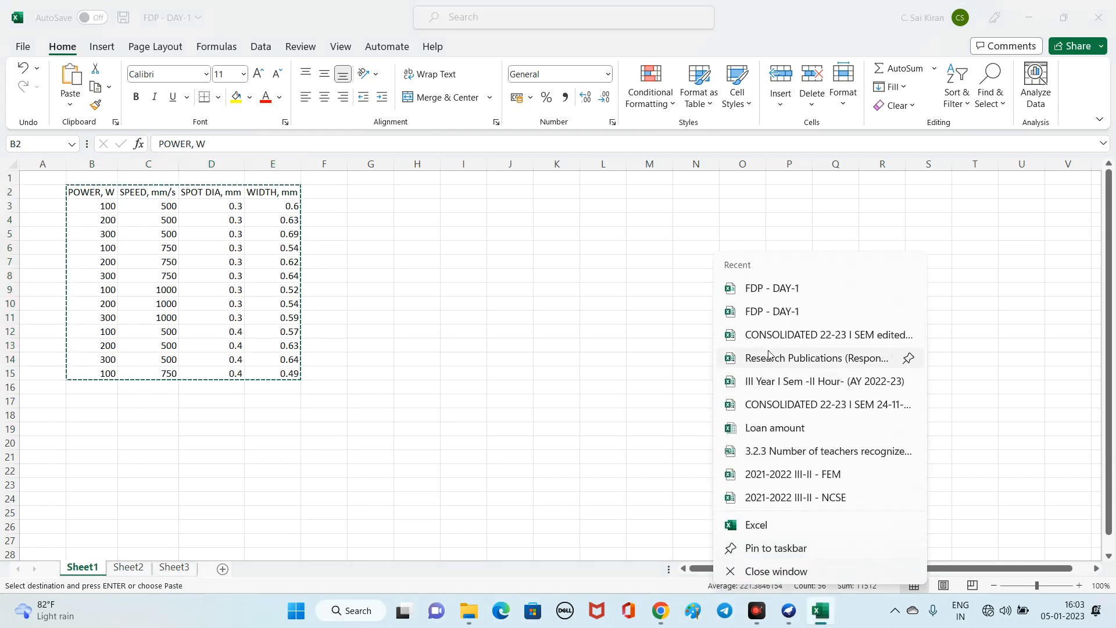
pyautogui.click(327, 260)
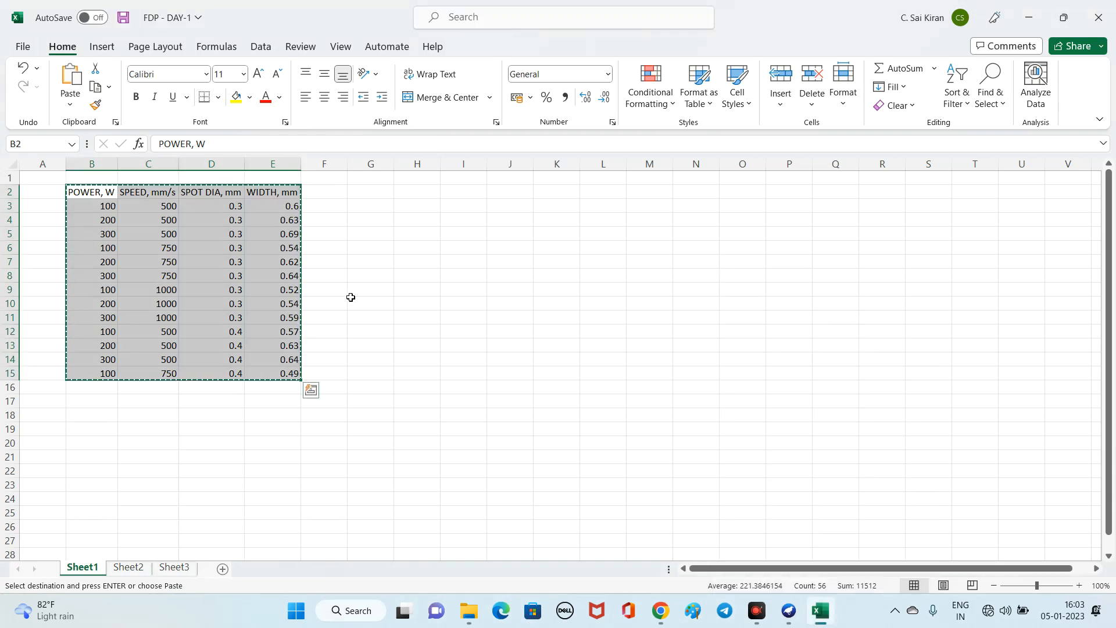
# Create a new blank workbook and paste the copied table as values starting at cell B3
pyautogui.hotkey('ctrl', 'n')
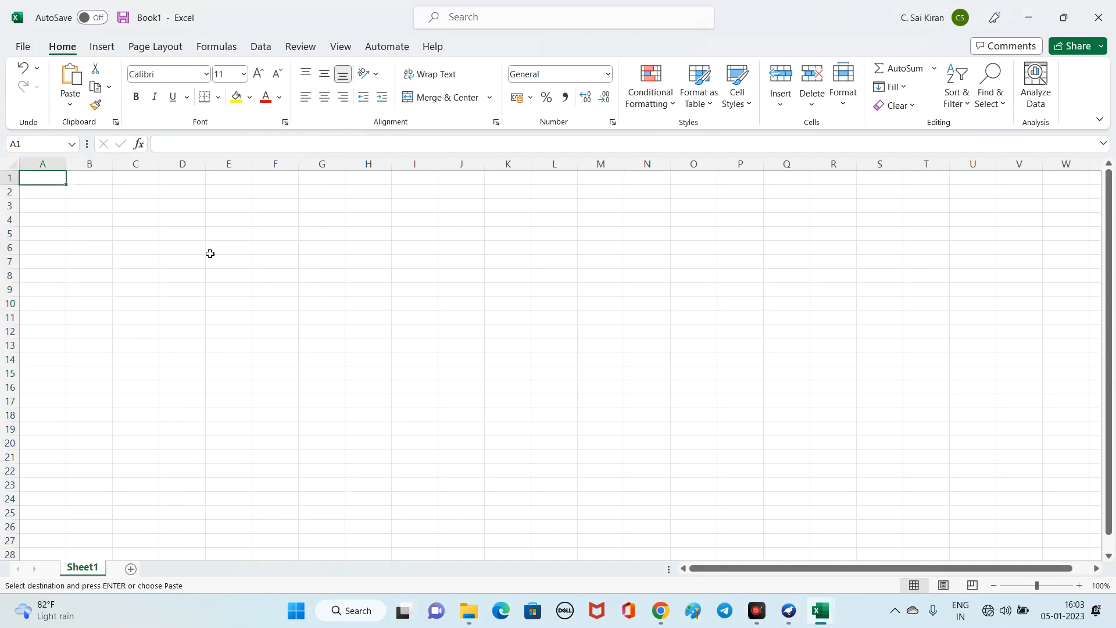
pyautogui.click(96, 204)
pyautogui.rightClick(98, 206)
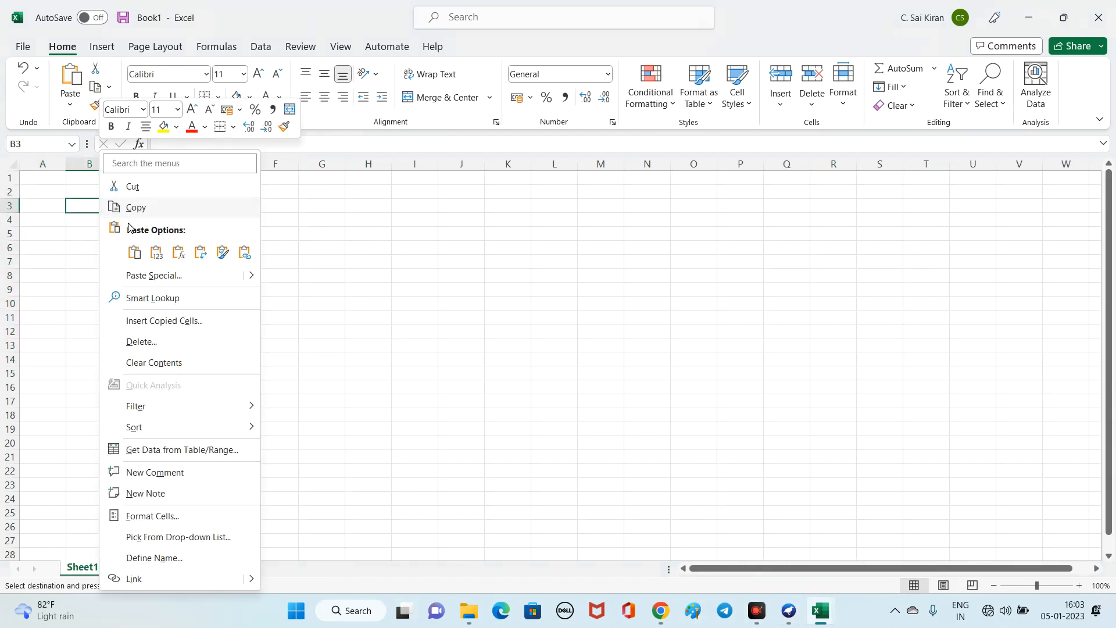
pyautogui.click(156, 253)
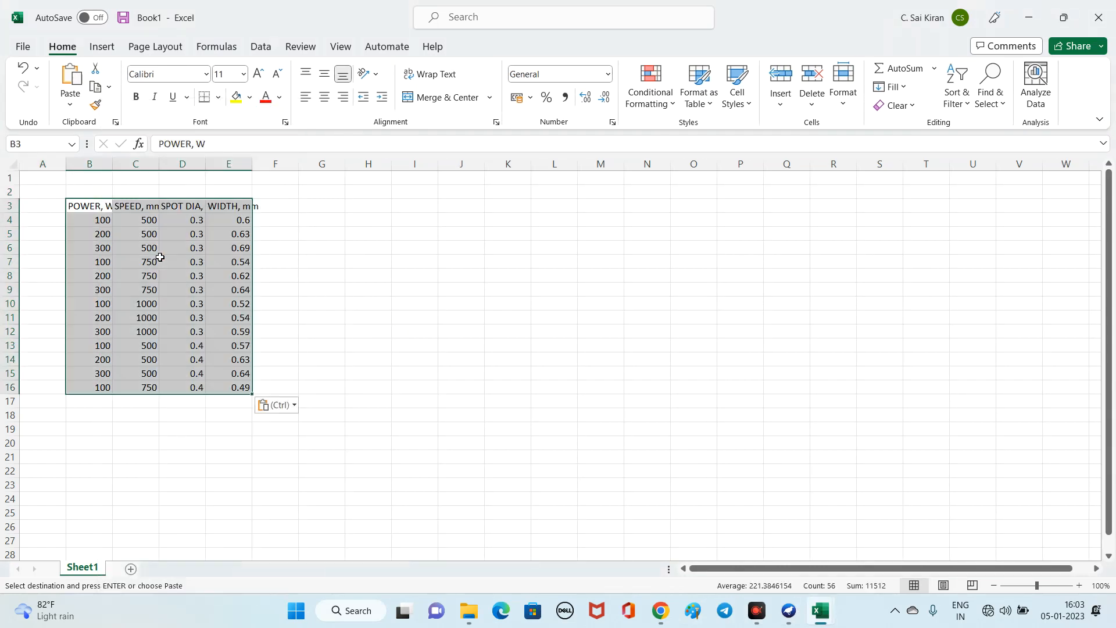
pyautogui.click(23, 46)
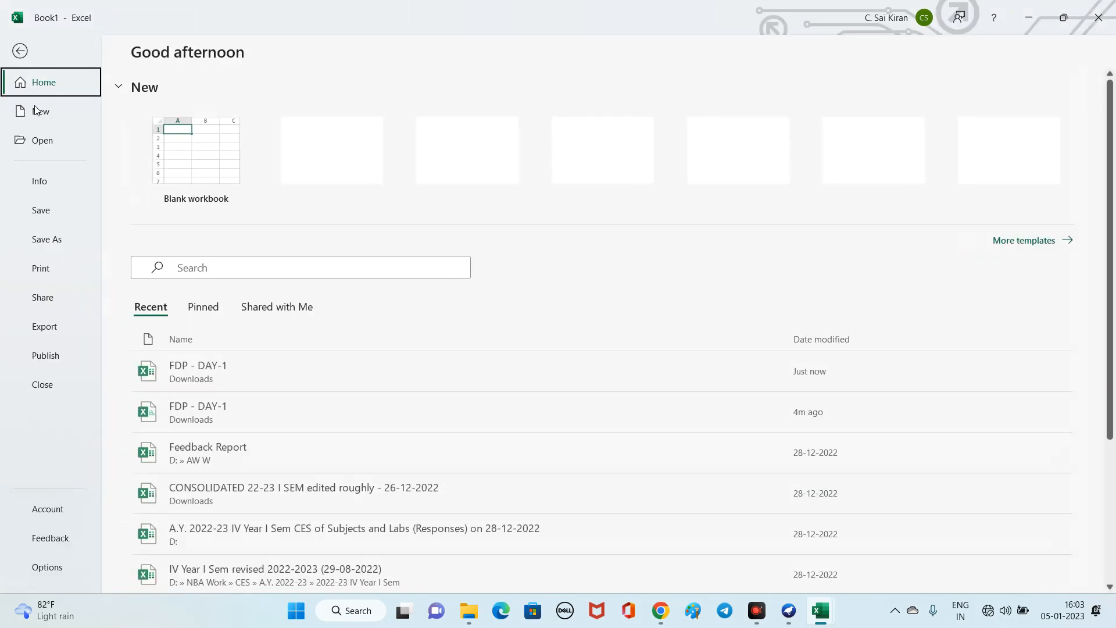
pyautogui.click(48, 243)
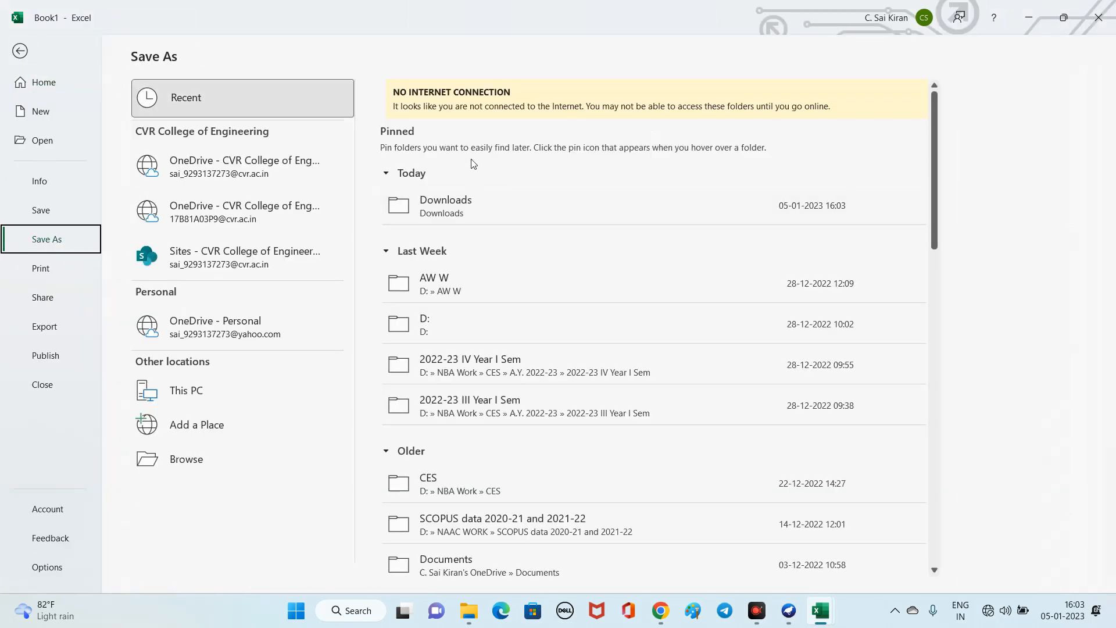
pyautogui.click(71, 240)
pyautogui.click(47, 213)
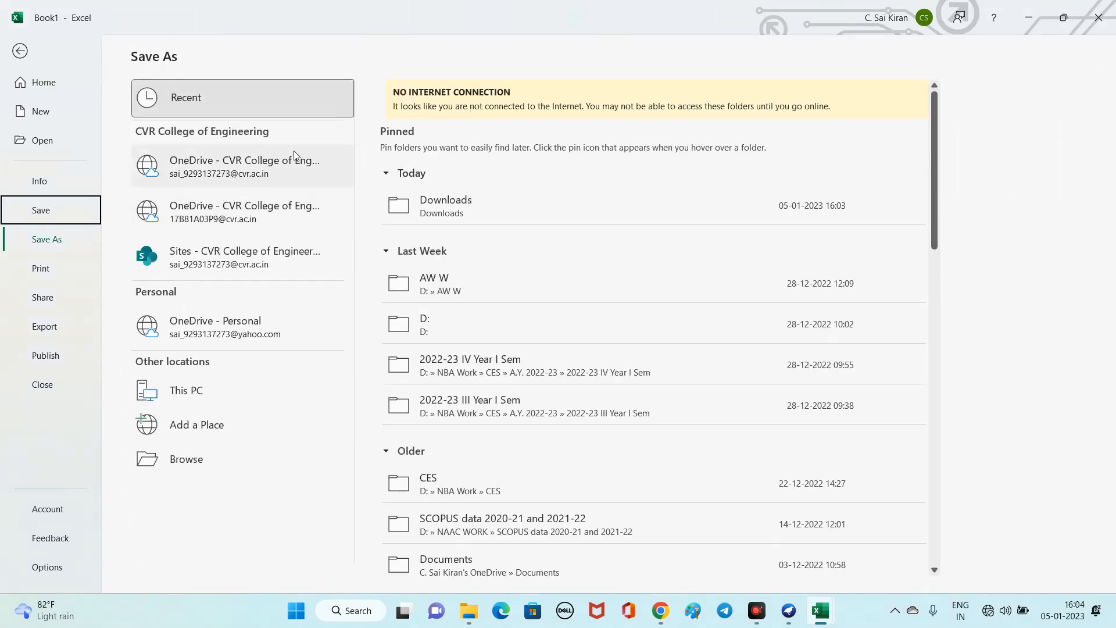
pyautogui.click(40, 182)
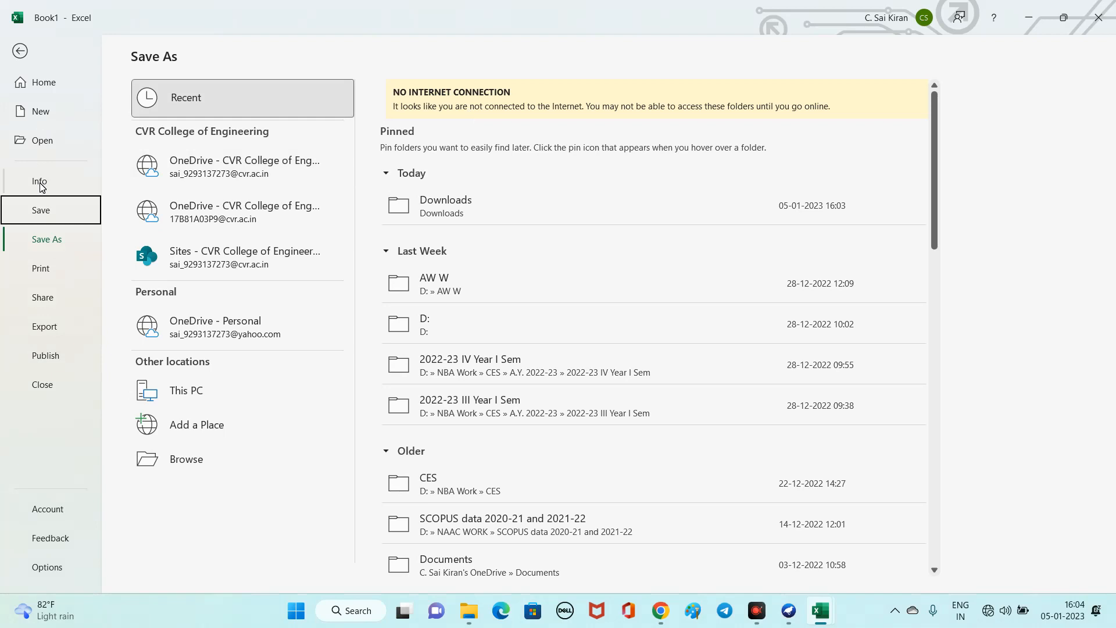
pyautogui.click(24, 51)
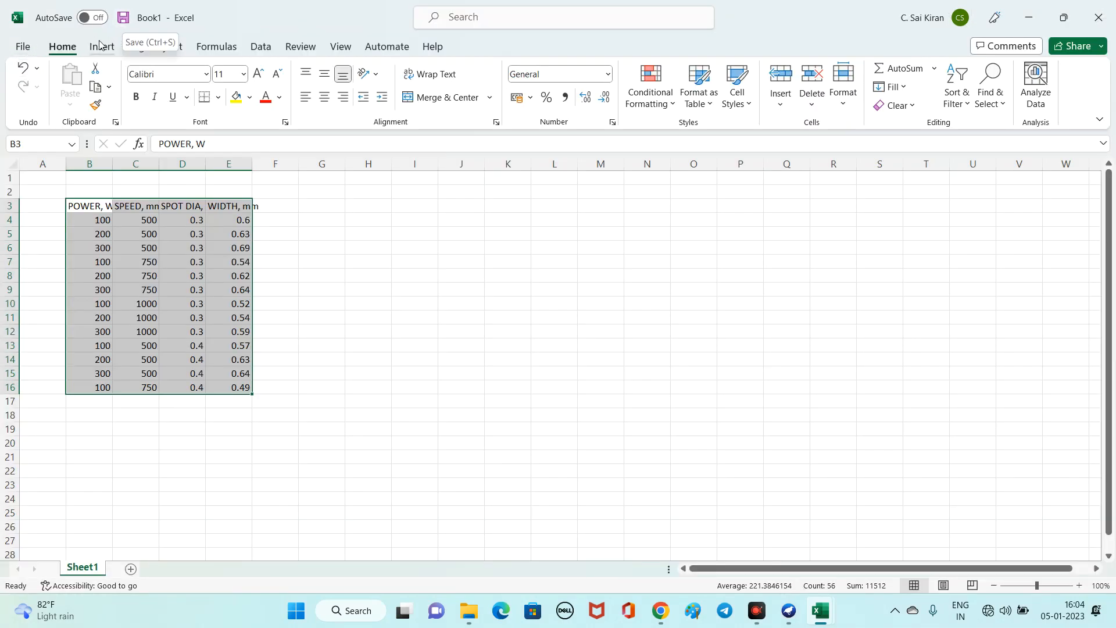
# Save the new workbook as Book1 in xlsx format in the Downloads folder
pyautogui.click(123, 18)
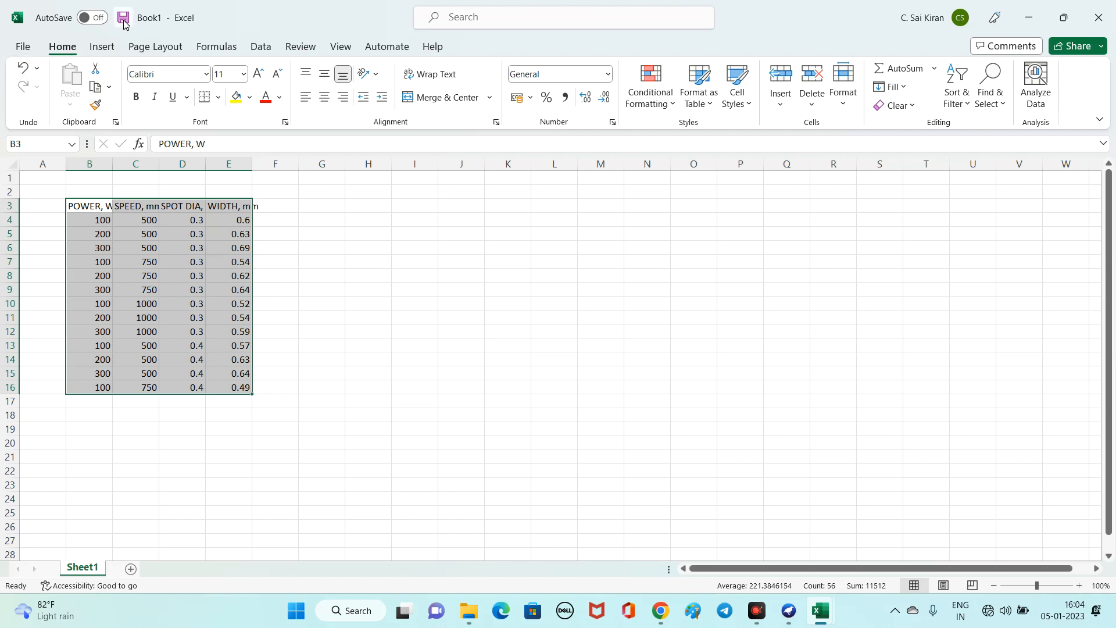
pyautogui.click(584, 332)
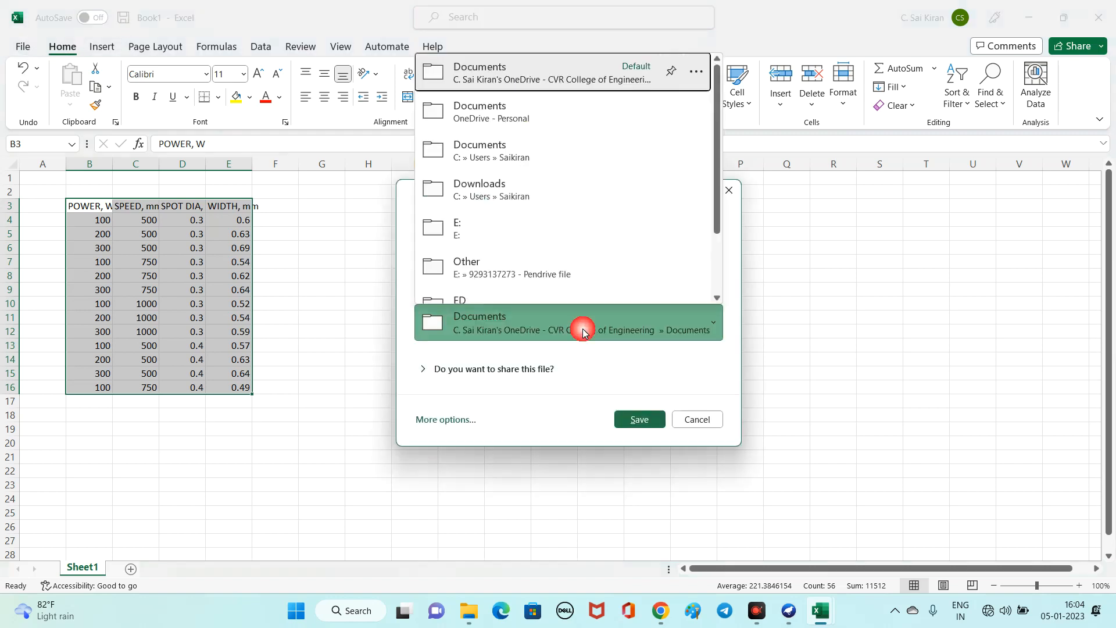
pyautogui.click(514, 194)
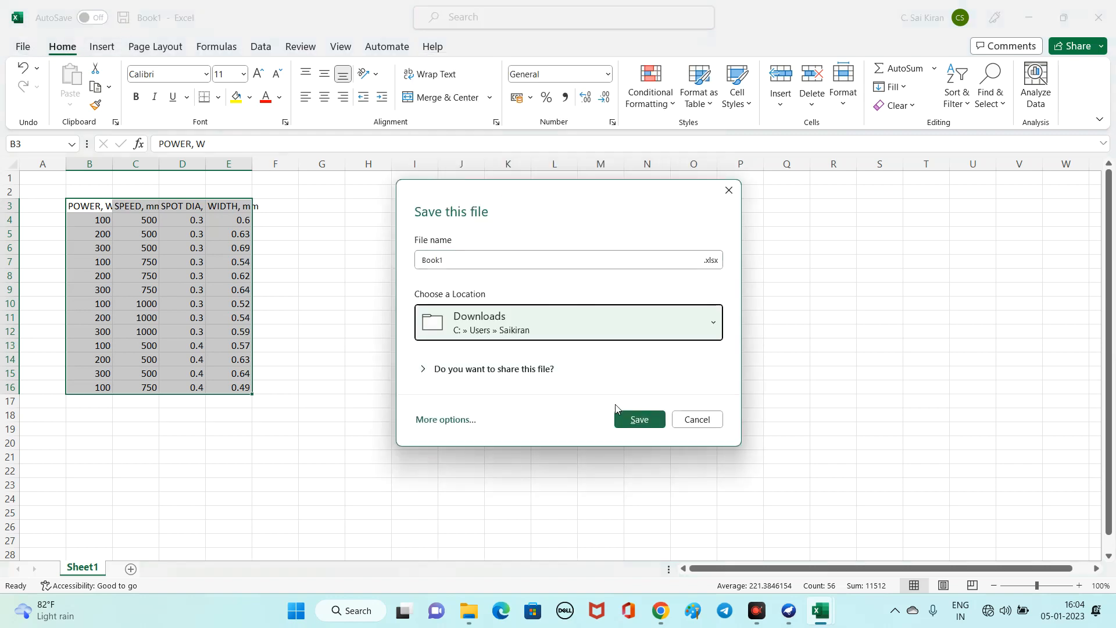
pyautogui.click(634, 418)
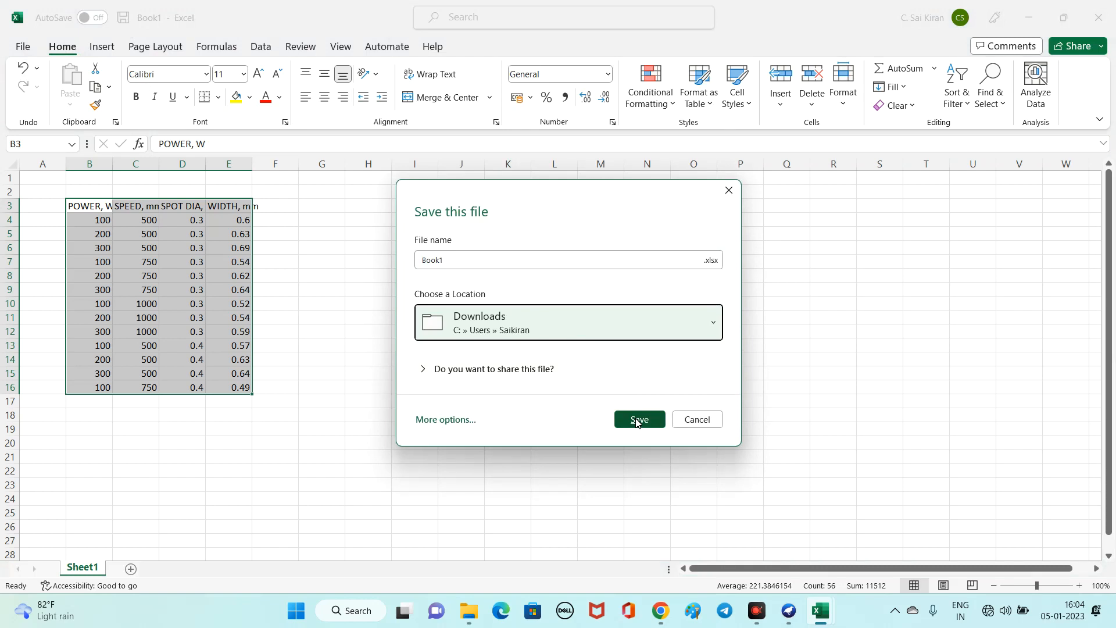
pyautogui.click(638, 421)
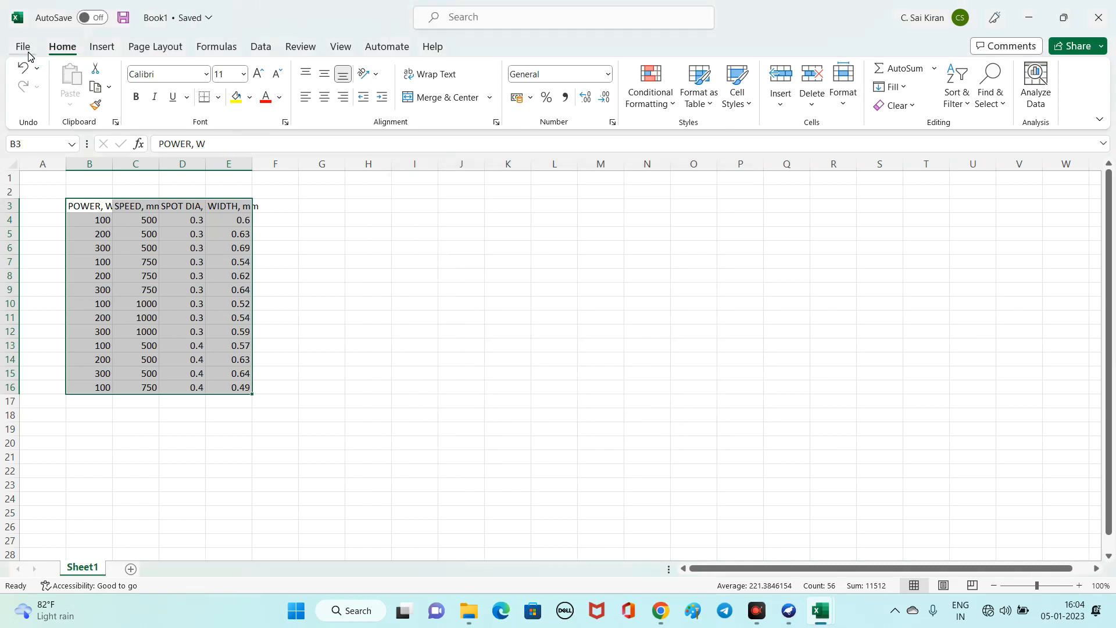
# Save a copy of Book1 in Downloads in the CSV UTF-8 (Comma delimited) format
pyautogui.click(23, 47)
pyautogui.click(47, 237)
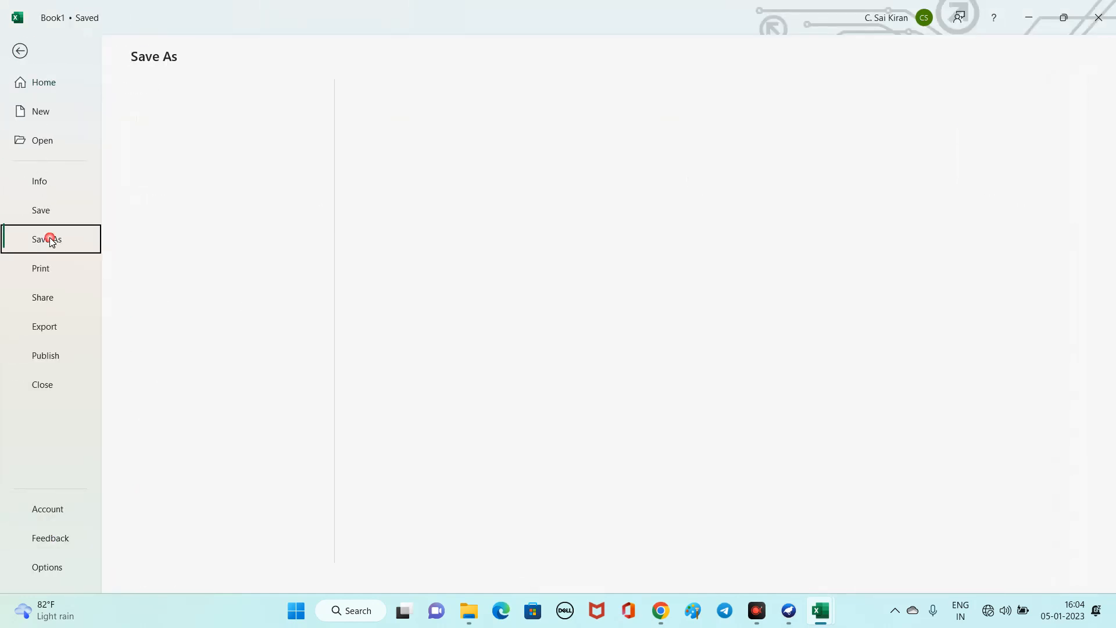
pyautogui.click(524, 126)
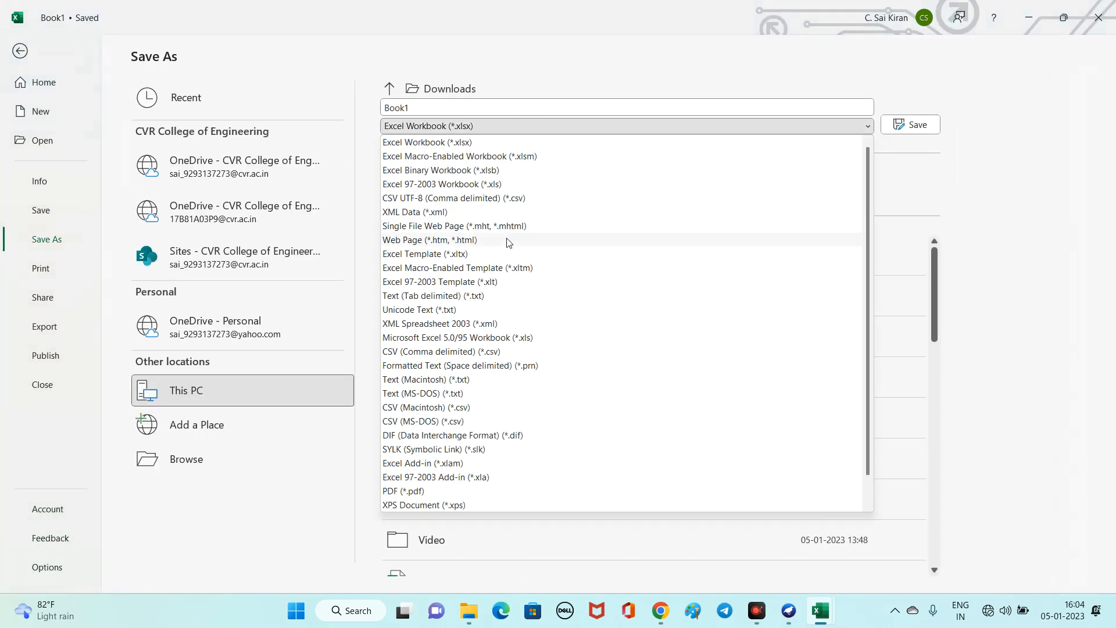
pyautogui.click(487, 200)
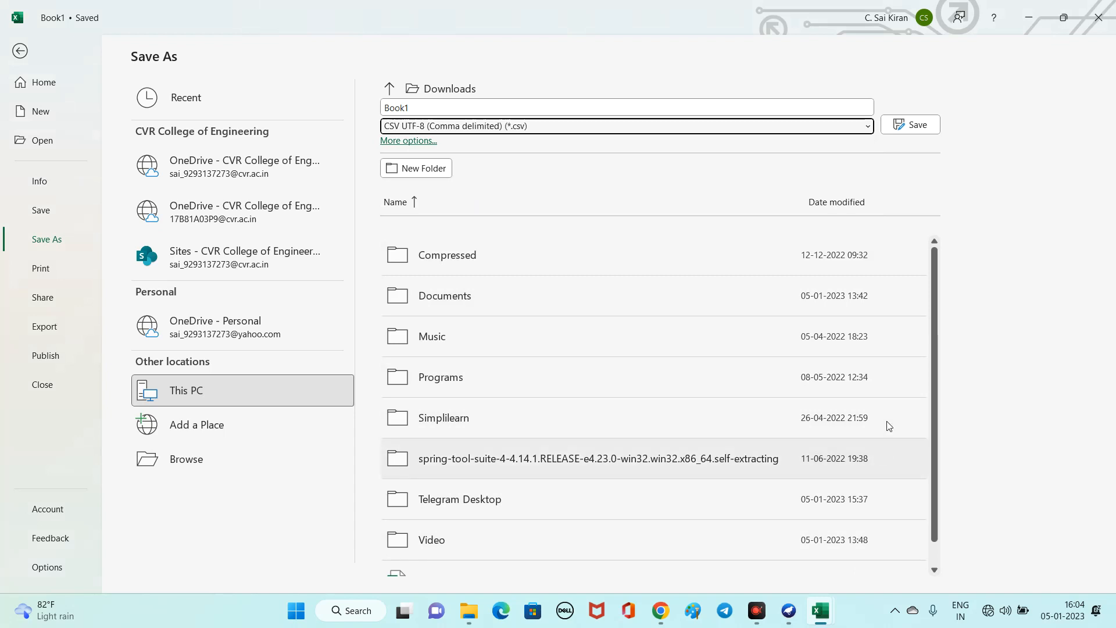
pyautogui.click(903, 129)
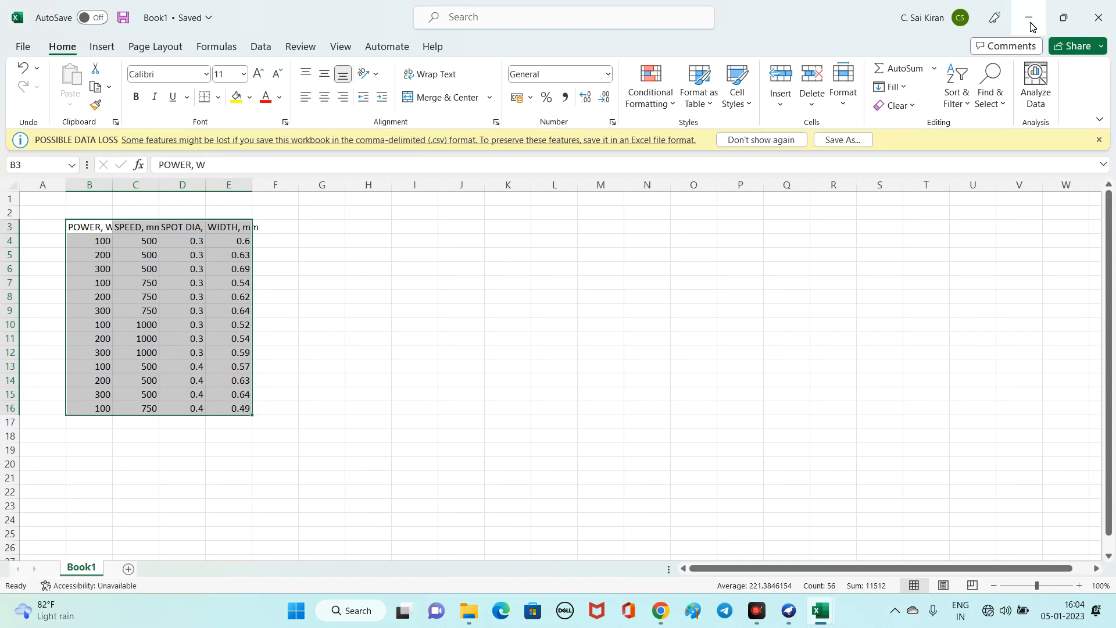
pyautogui.click(122, 20)
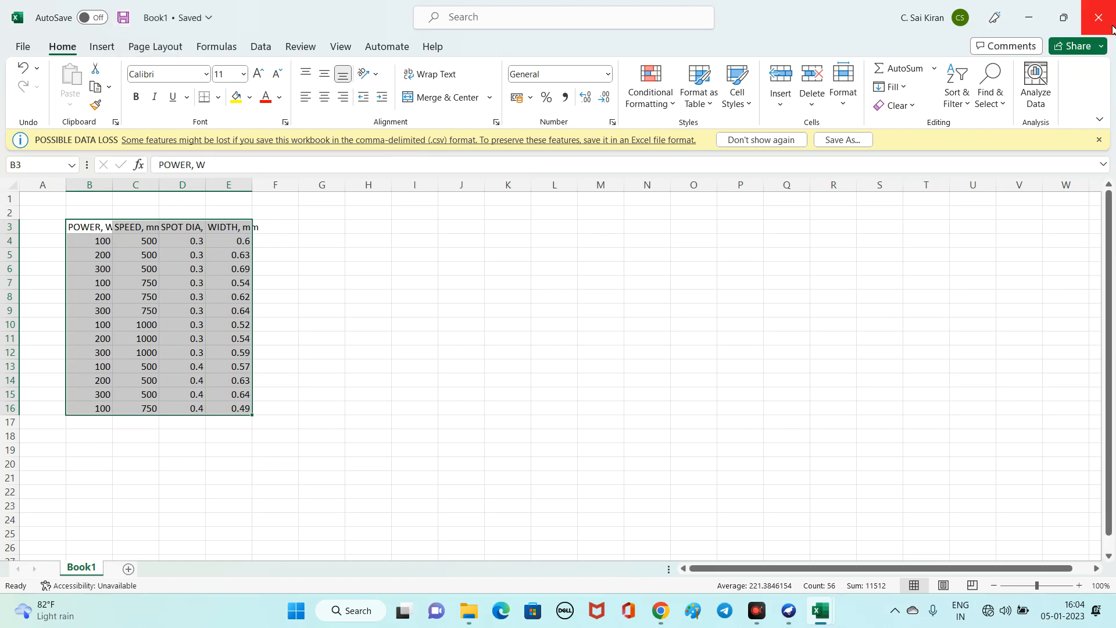
# Switch to File Explorer and sort the Downloads folder by date modified
pyautogui.click(469, 610)
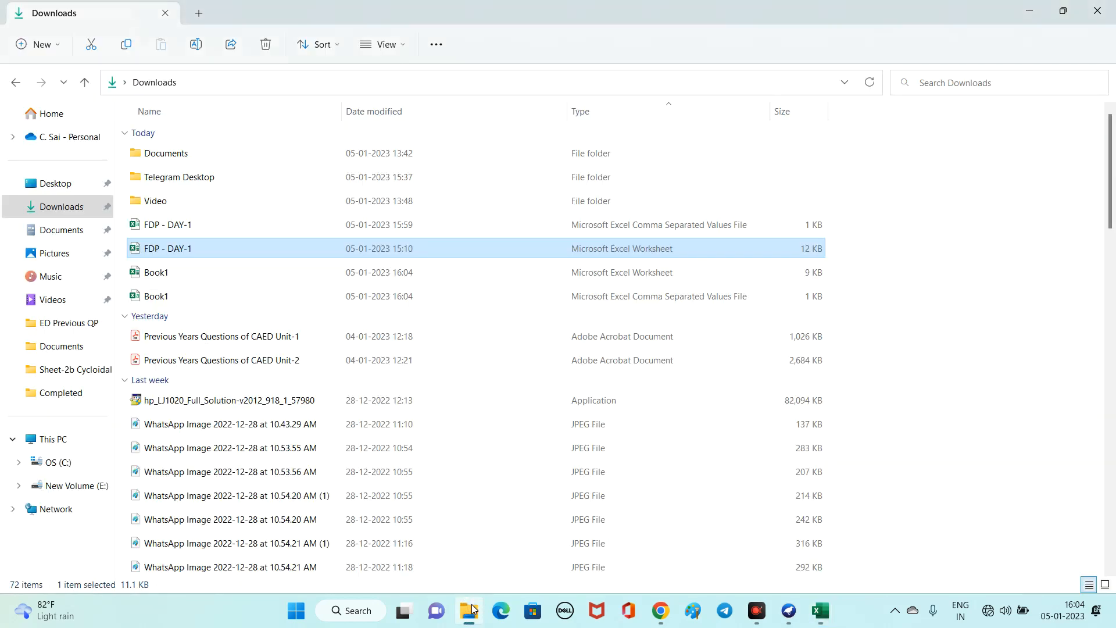
pyautogui.click(393, 114)
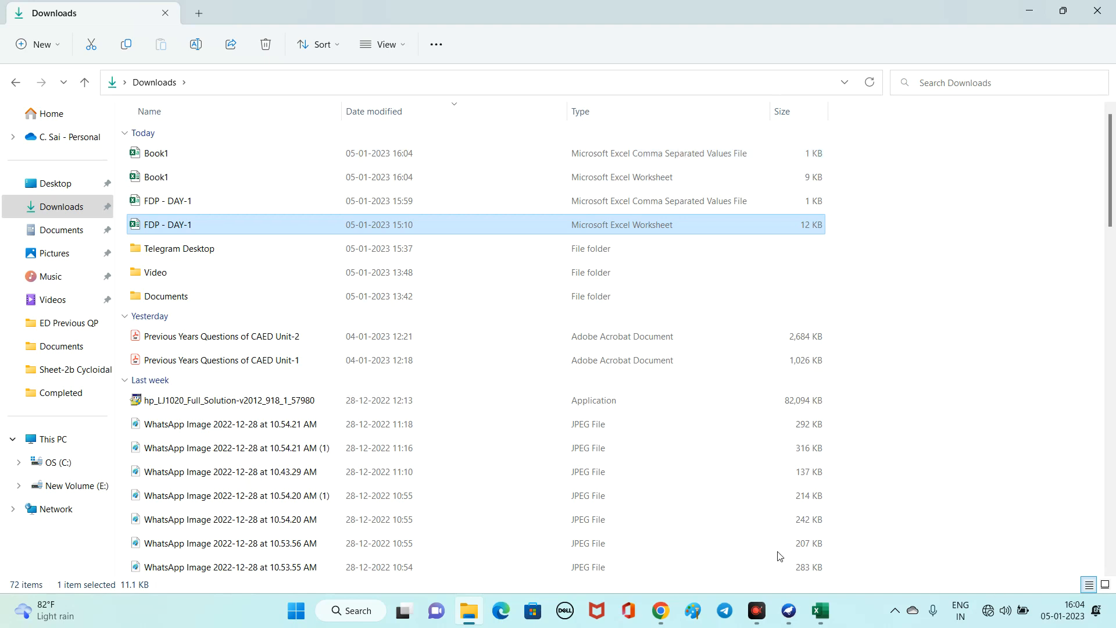
# Switch to the Weka GUI Chooser and launch the Explorer application
pyautogui.click(784, 619)
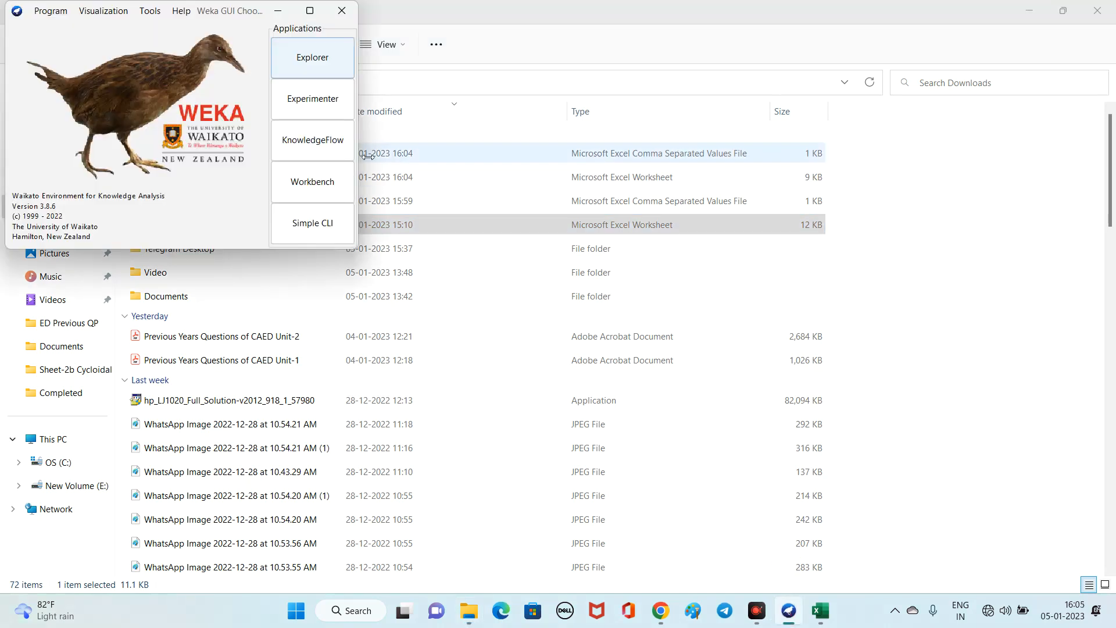
pyautogui.click(309, 67)
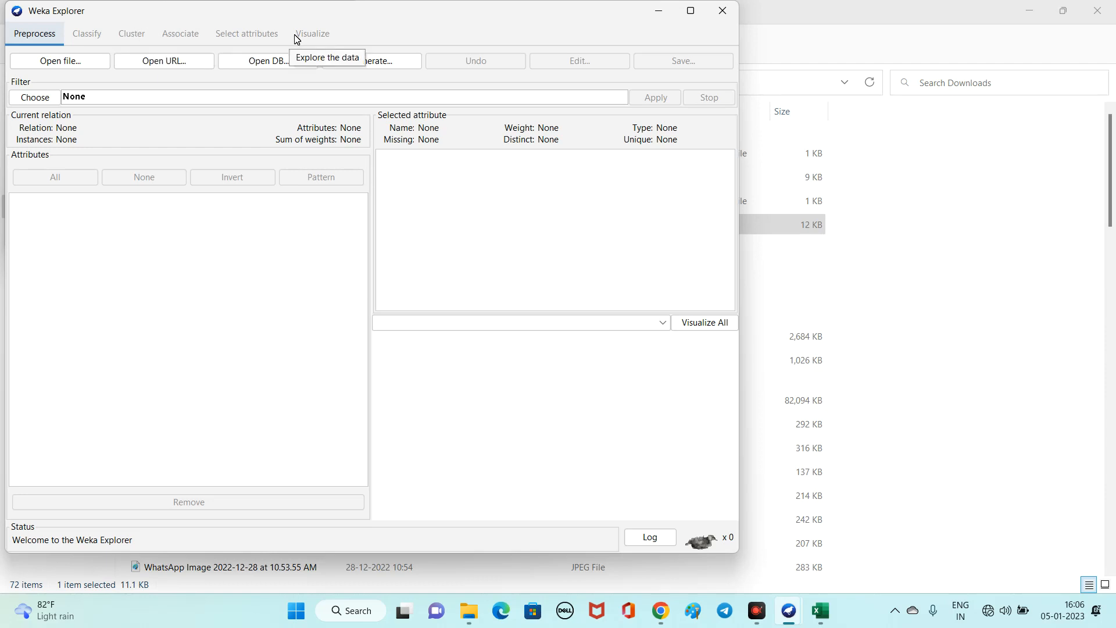
# Load Book1.csv from the Downloads folder with the file type set to CSV data files
pyautogui.click(55, 64)
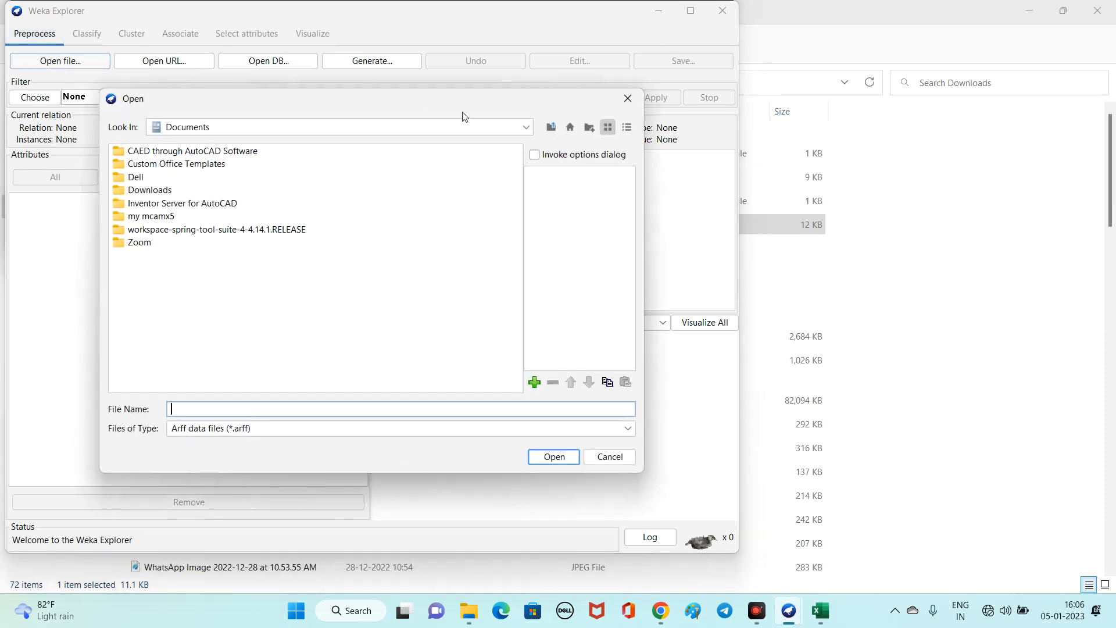
pyautogui.click(526, 127)
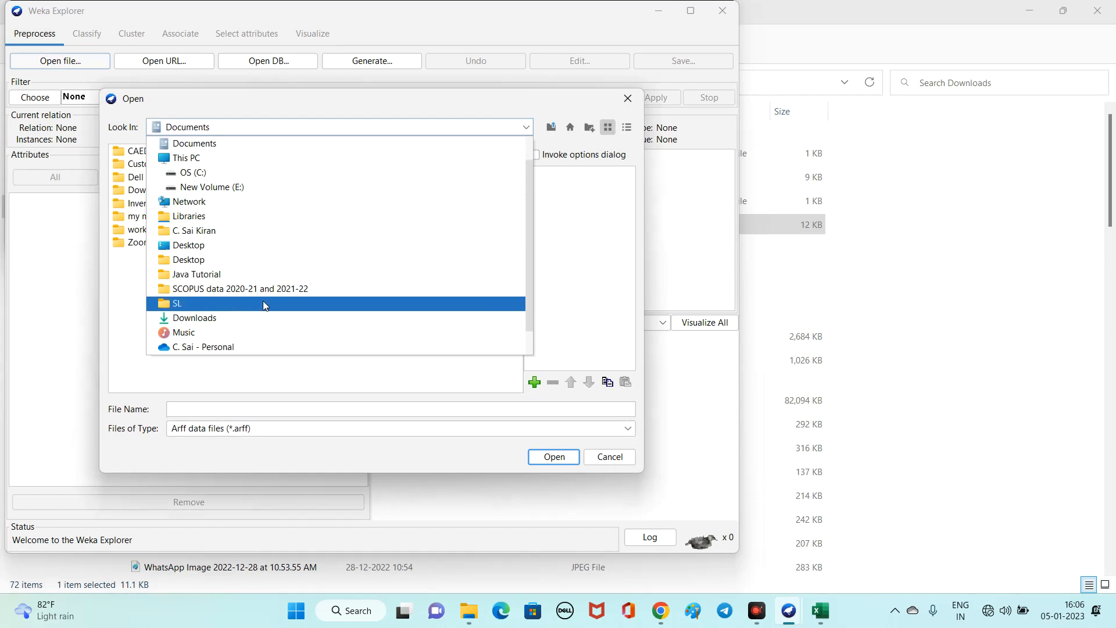
pyautogui.click(259, 315)
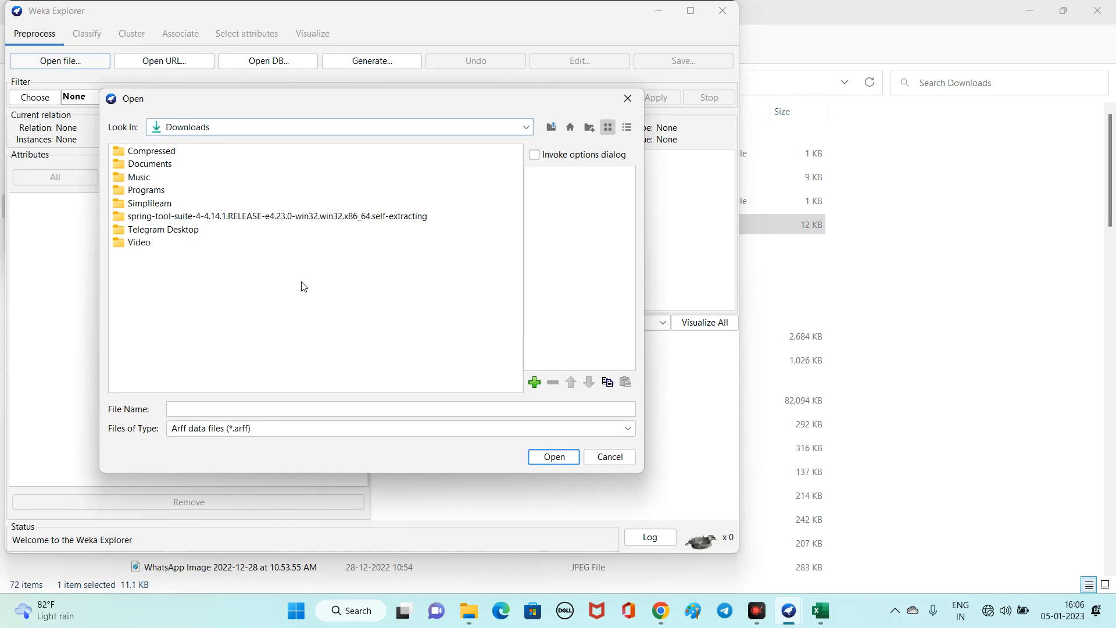
pyautogui.click(324, 433)
pyautogui.click(273, 221)
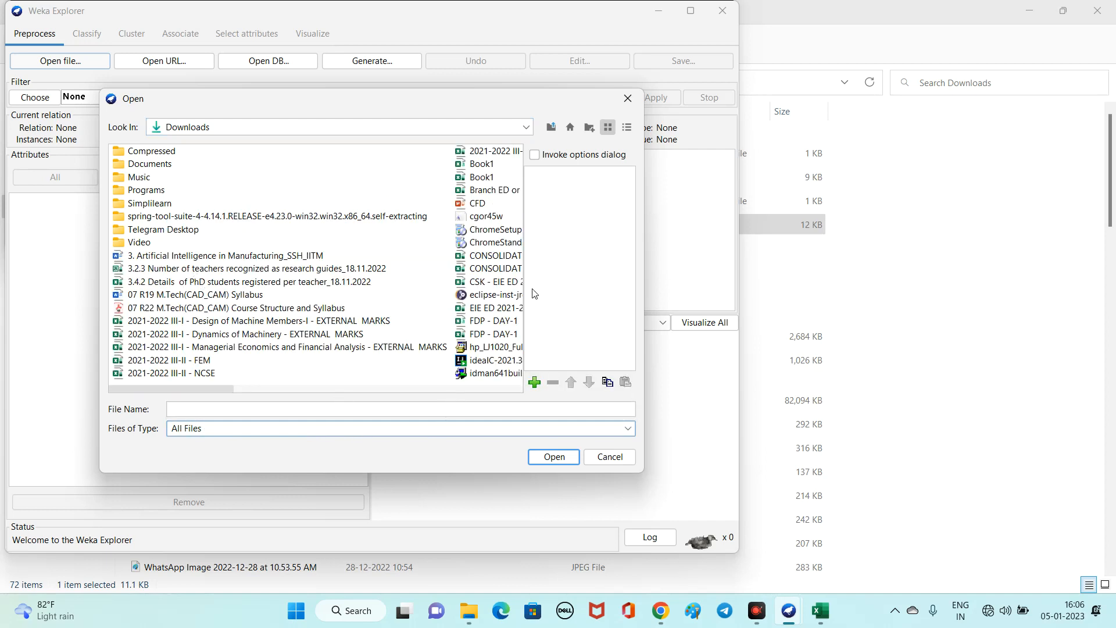
pyautogui.moveTo(201, 388); pyautogui.dragTo(271, 389)
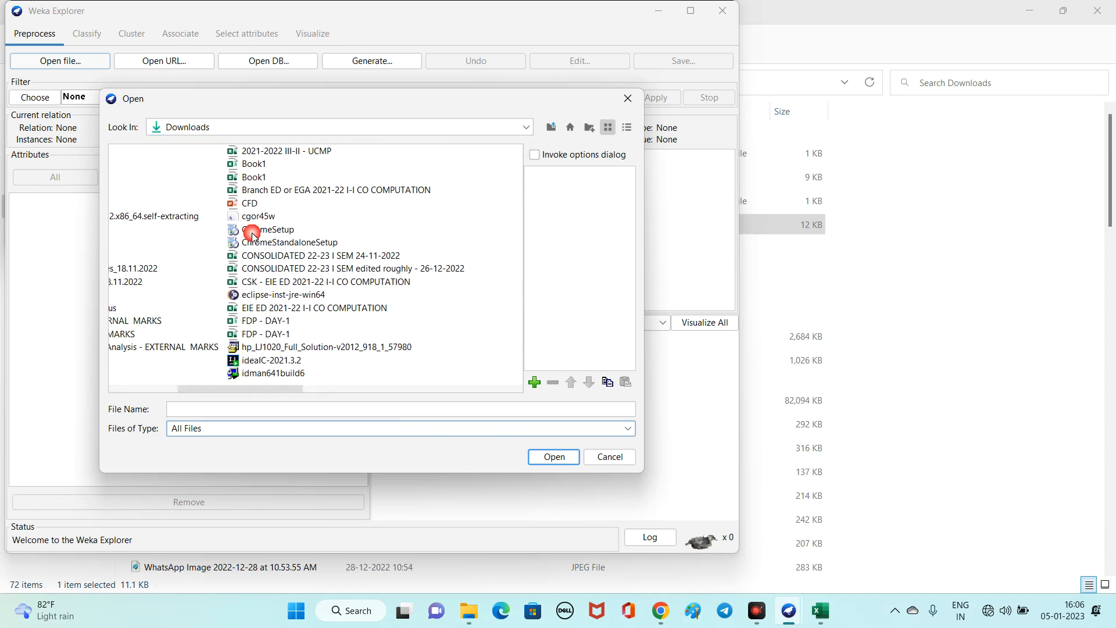
pyautogui.click(264, 170)
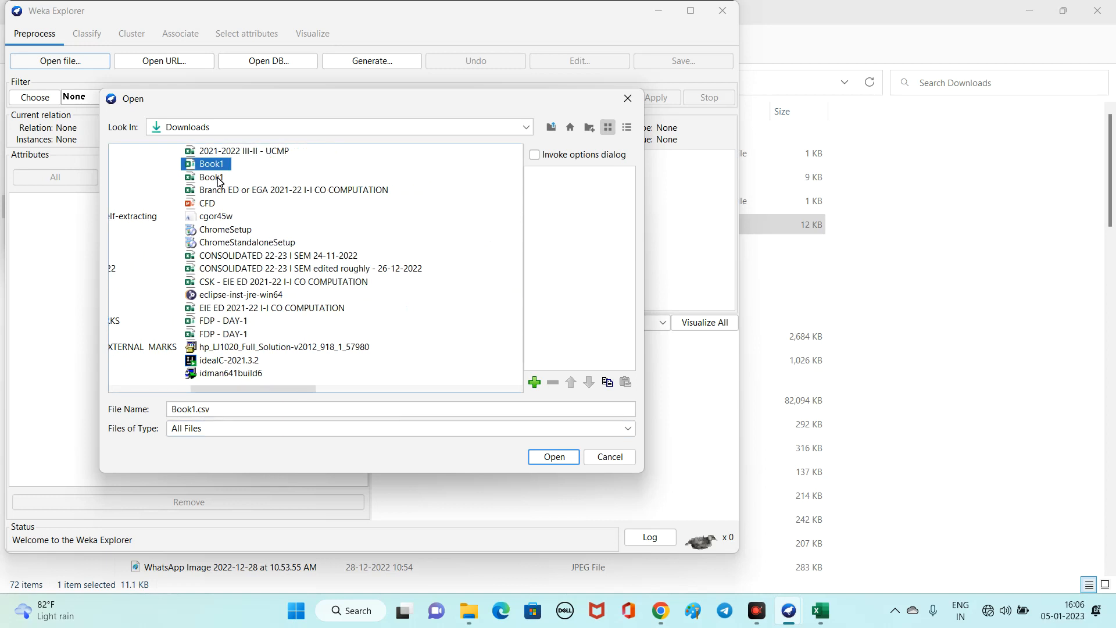
pyautogui.click(416, 428)
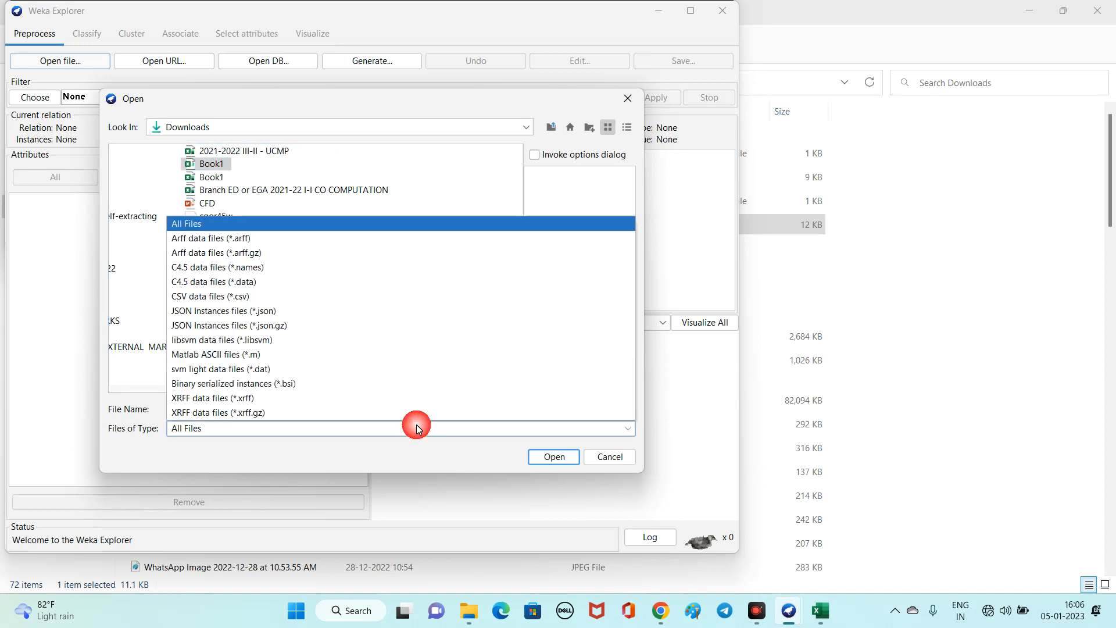
pyautogui.click(268, 298)
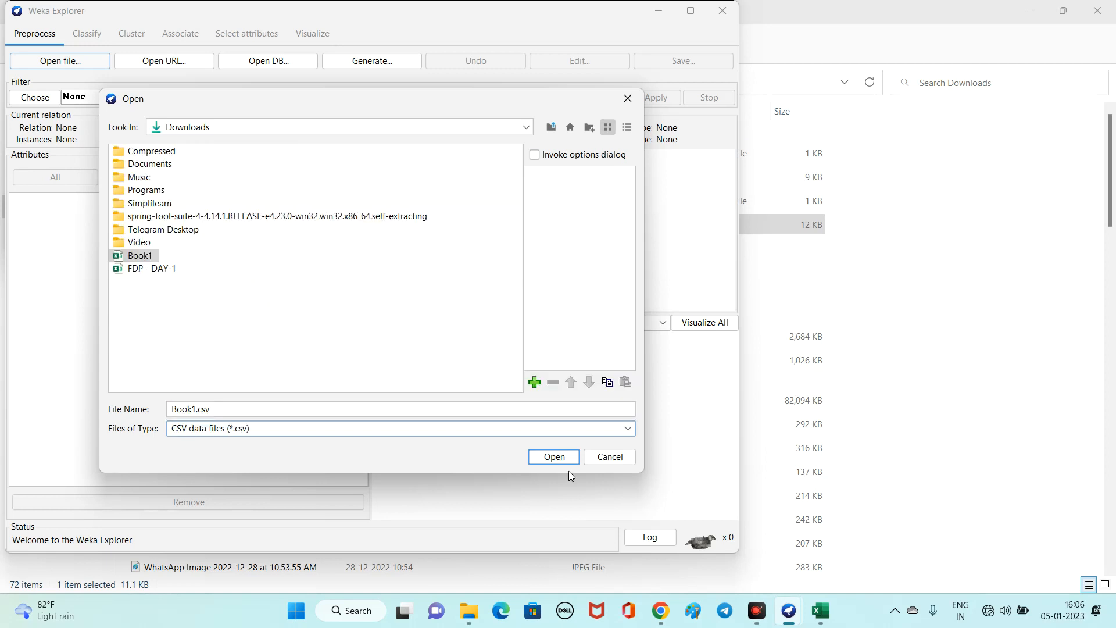
pyautogui.click(559, 459)
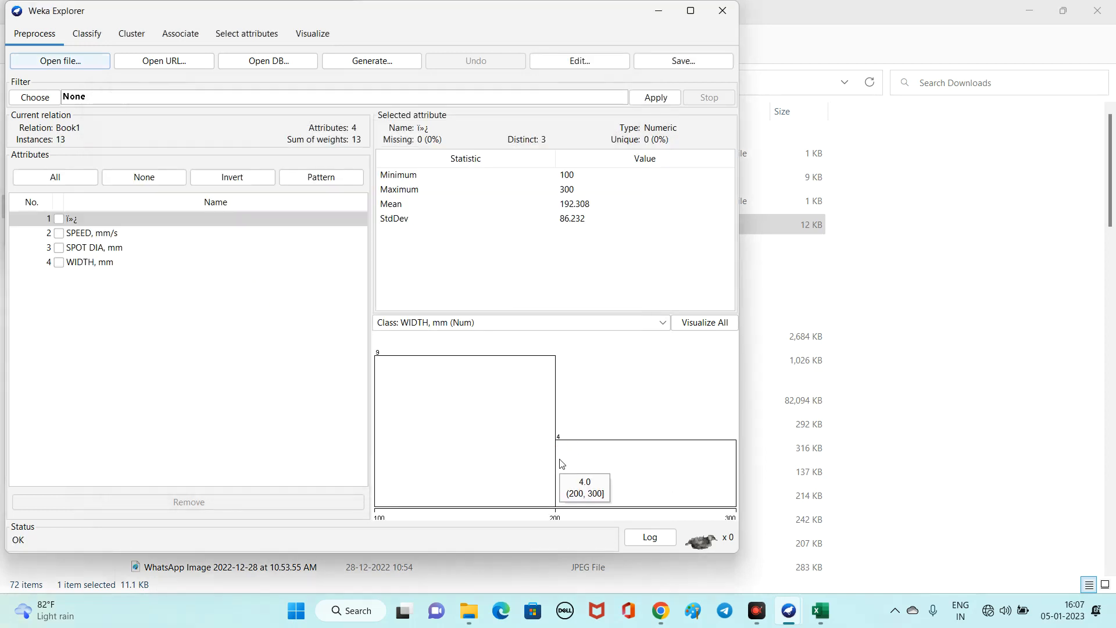
# Examine the statistics and histograms of the loaded attributes, including SPEED, SPOT DIA and WIDTH
pyautogui.moveTo(395, 335)
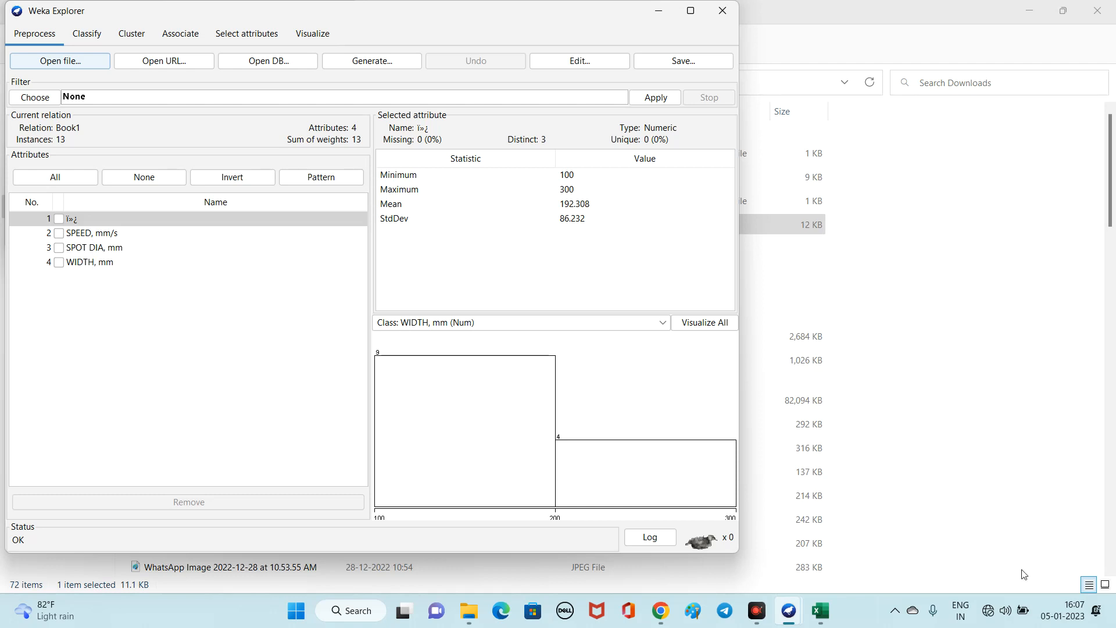
pyautogui.click(783, 566)
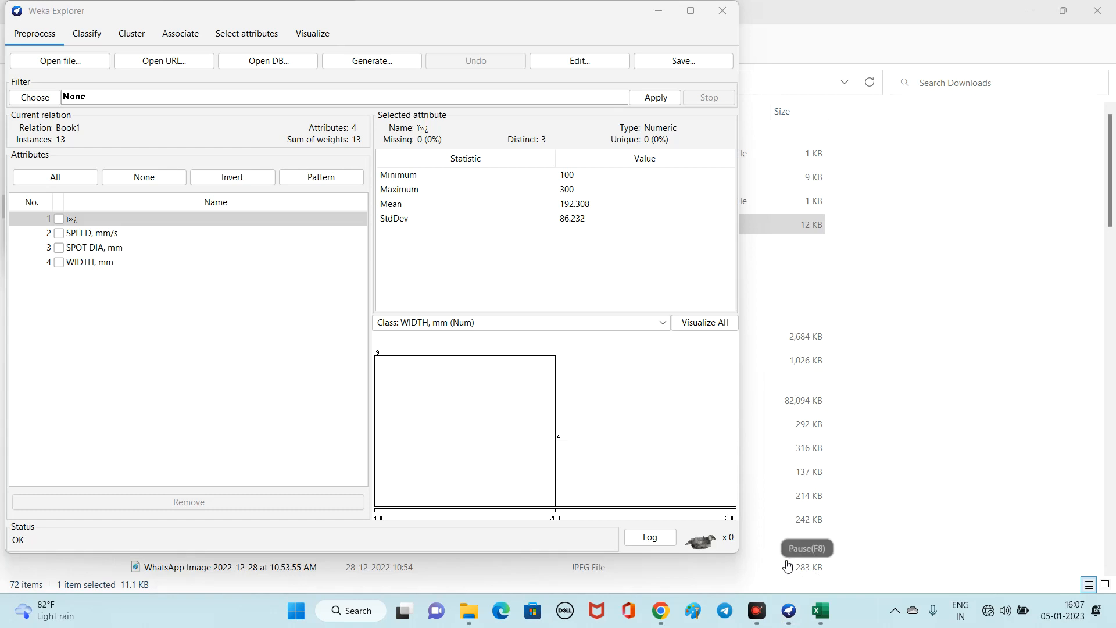
pyautogui.click(100, 233)
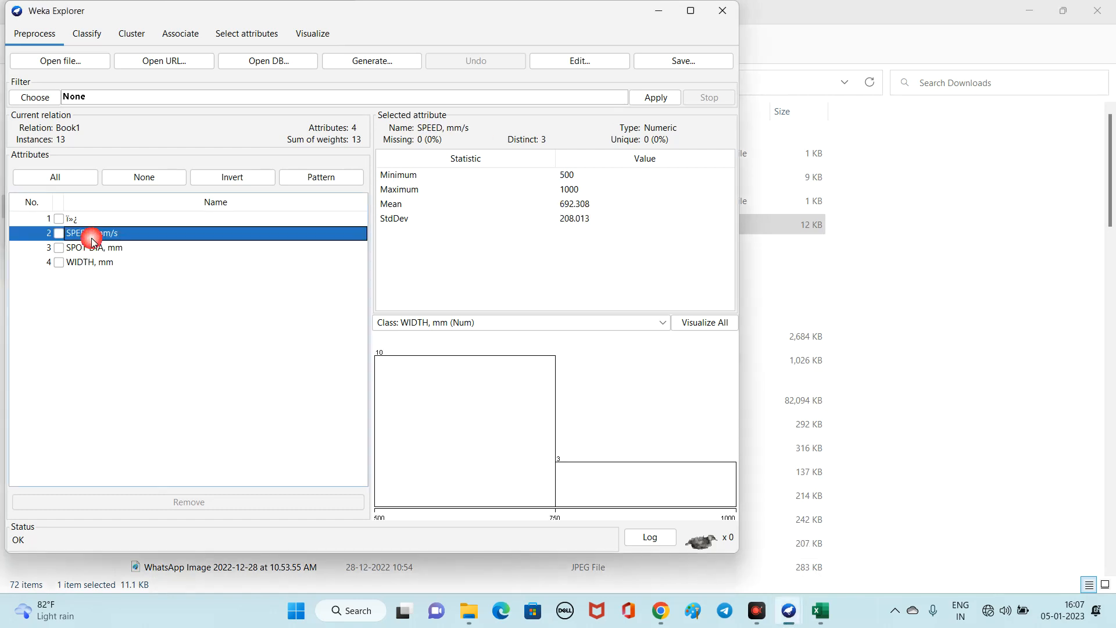
pyautogui.click(96, 247)
pyautogui.click(105, 262)
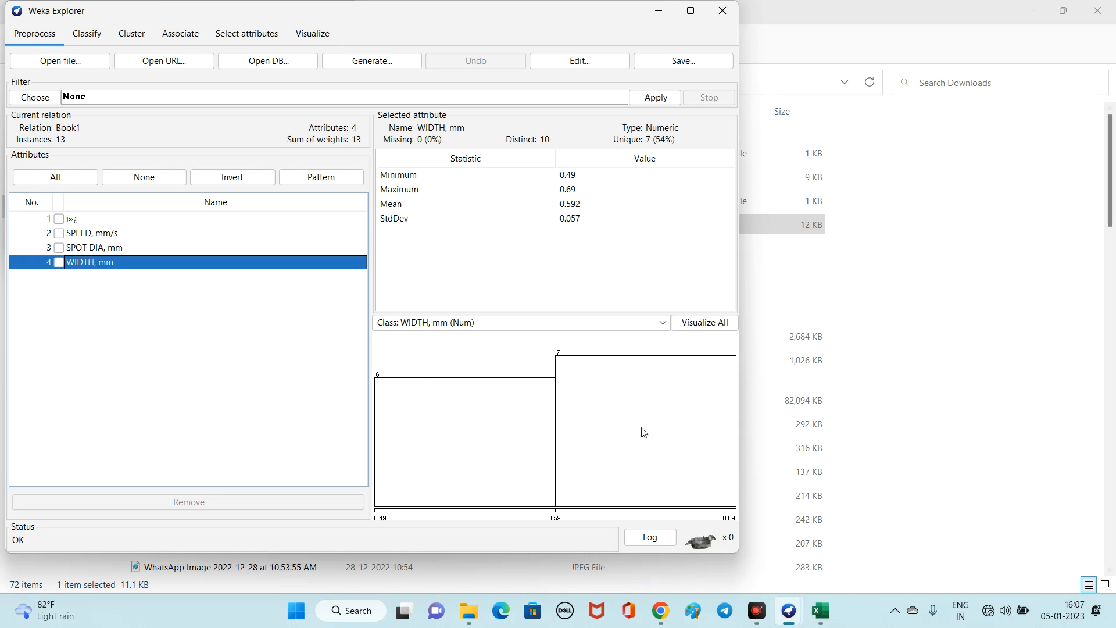
# Mark all four attributes of the Book1 relation one by one, starting with SPEED, mm/s
pyautogui.click(94, 238)
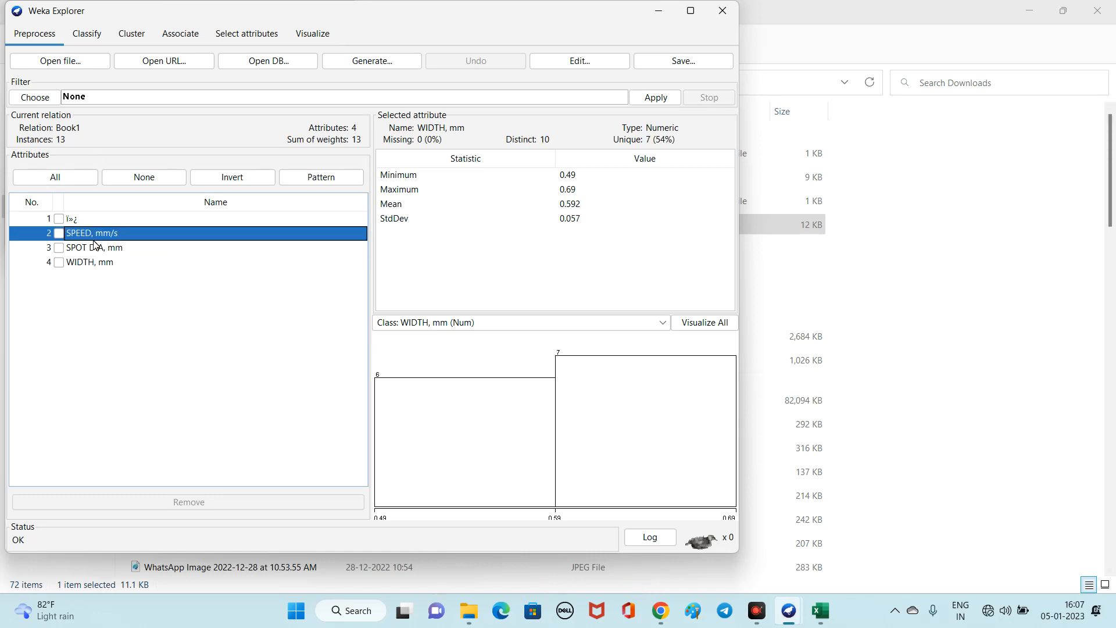
pyautogui.click(58, 233)
pyautogui.click(58, 248)
pyautogui.click(59, 262)
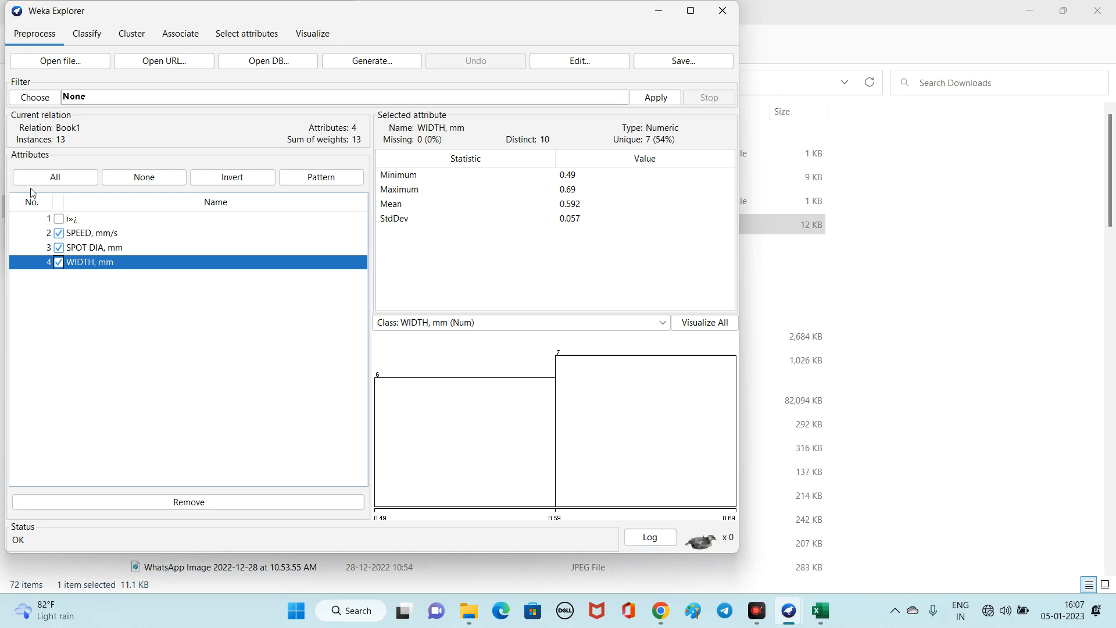
pyautogui.click(59, 219)
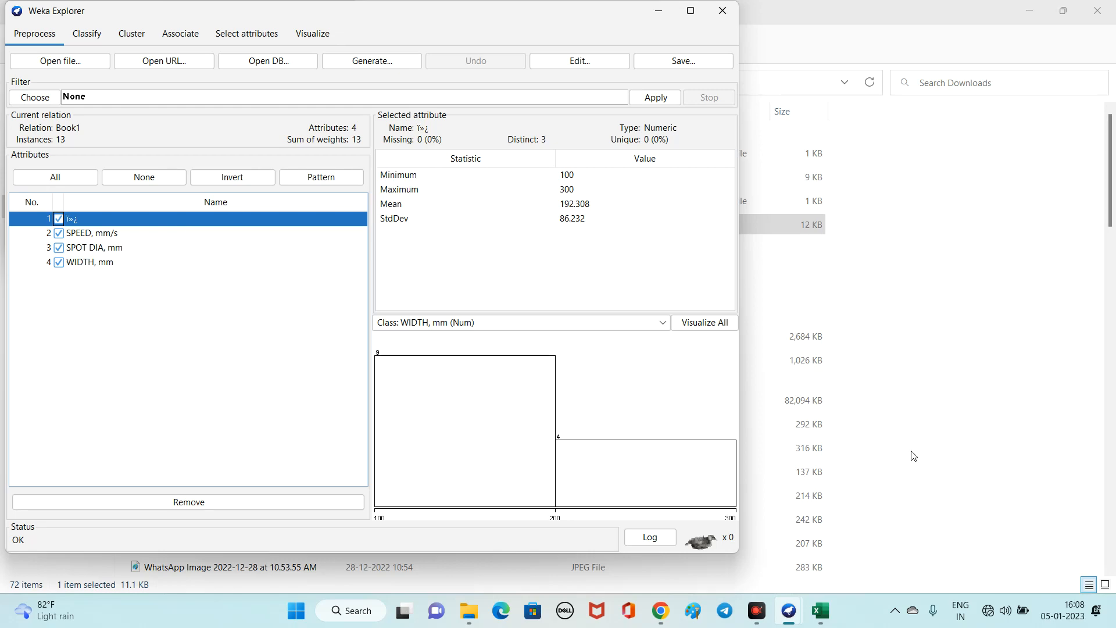
pyautogui.click(779, 566)
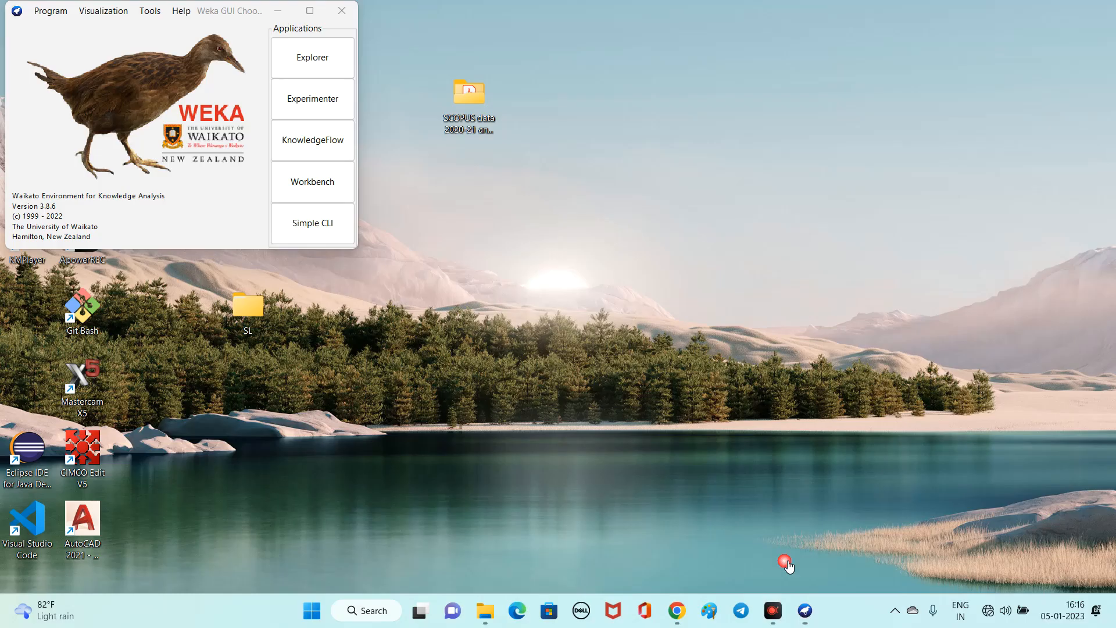
# Load FDP - DAY-1_csvformat.csv from Downloads as a CSV data file in a new Explorer and mark all its attributes
pyautogui.click(296, 57)
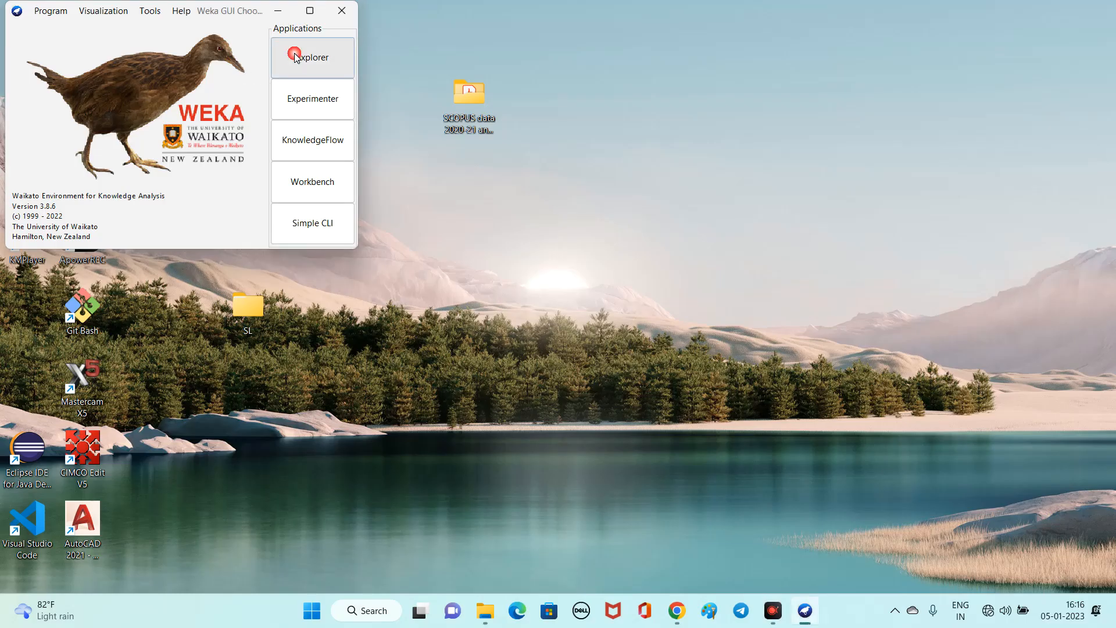
pyautogui.click(35, 59)
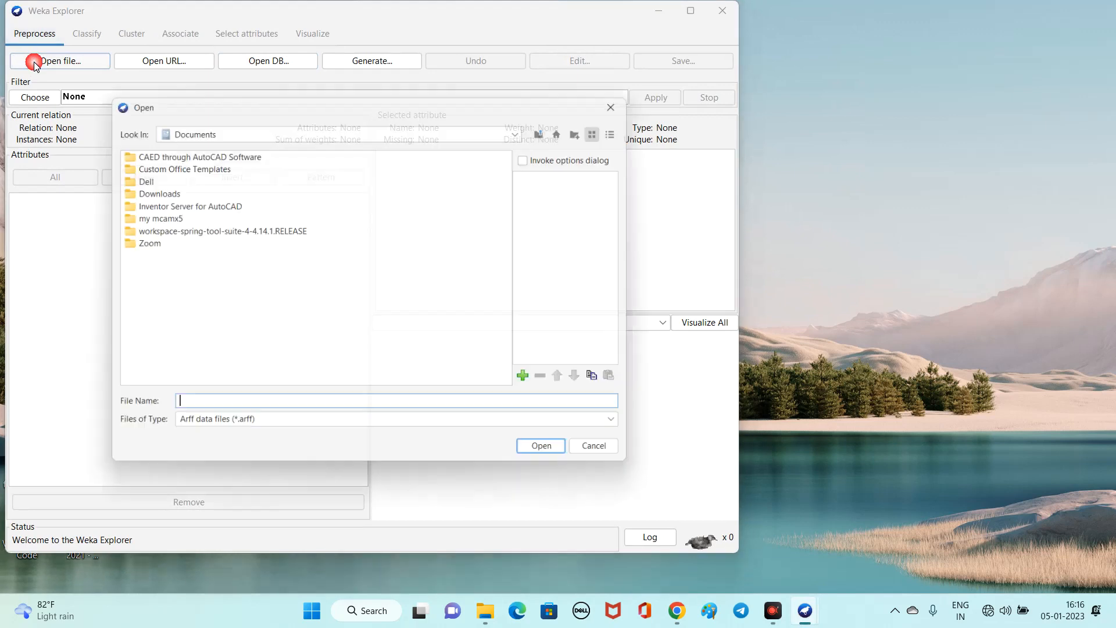
pyautogui.click(551, 129)
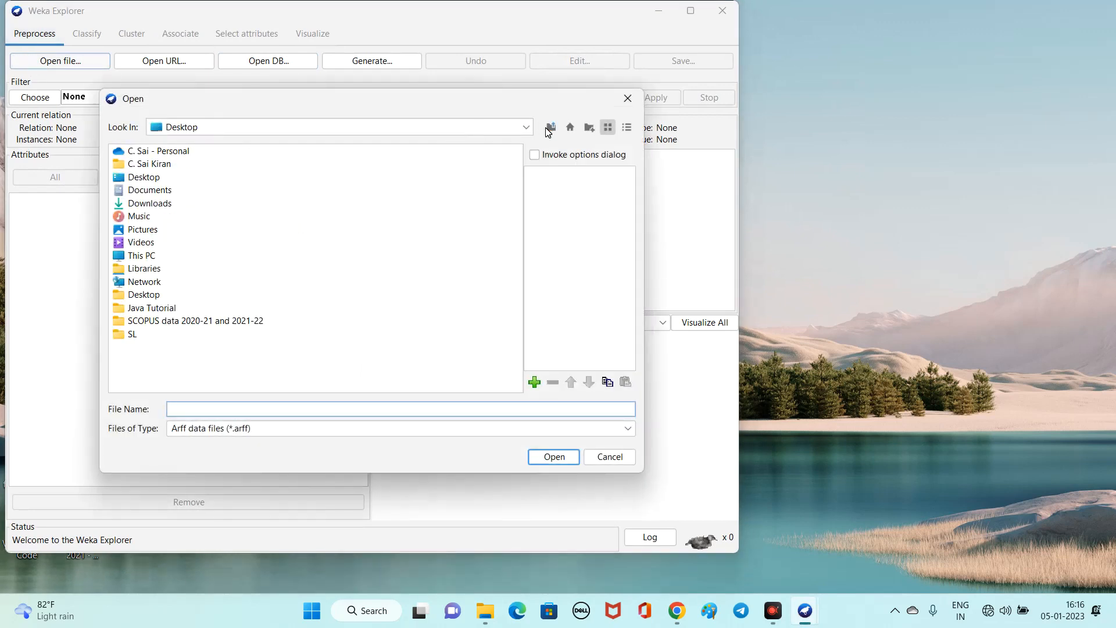
pyautogui.doubleClick(152, 204)
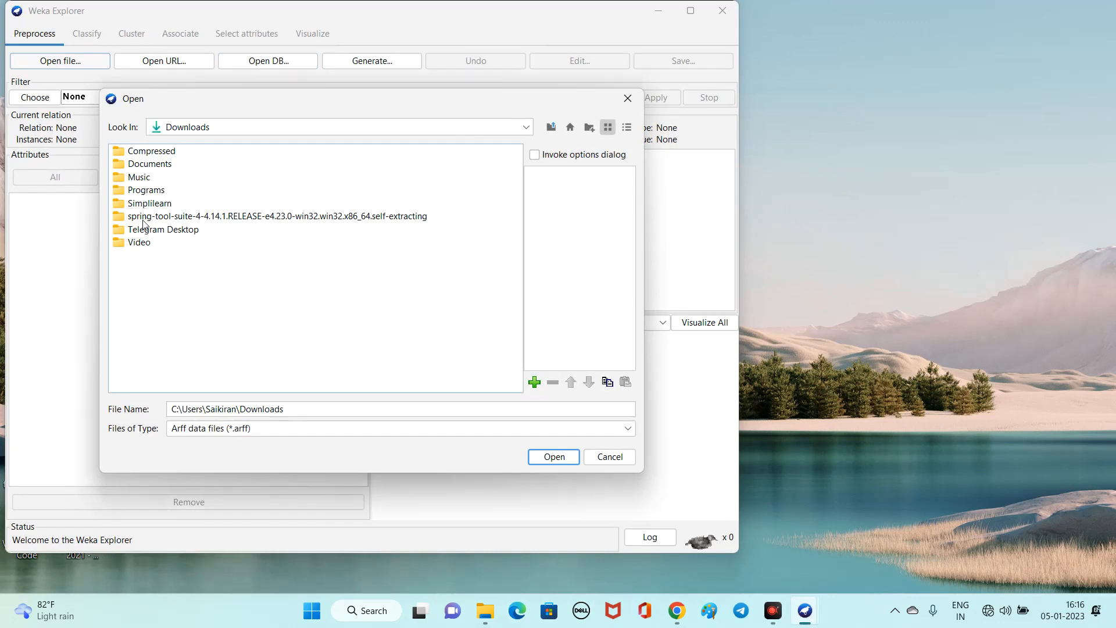
pyautogui.click(363, 429)
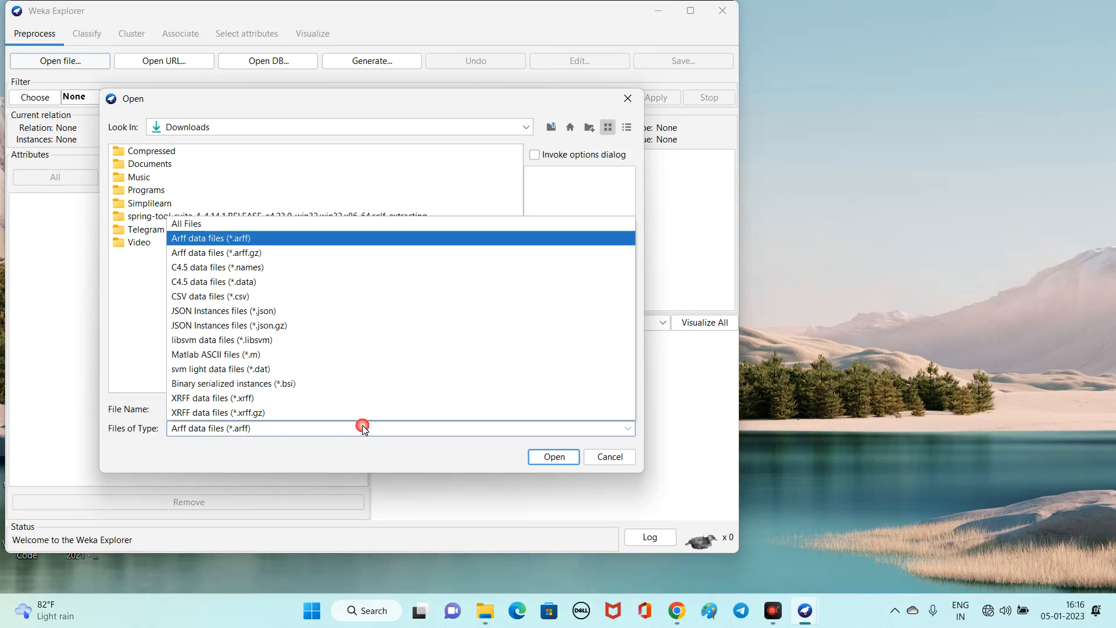
pyautogui.click(262, 298)
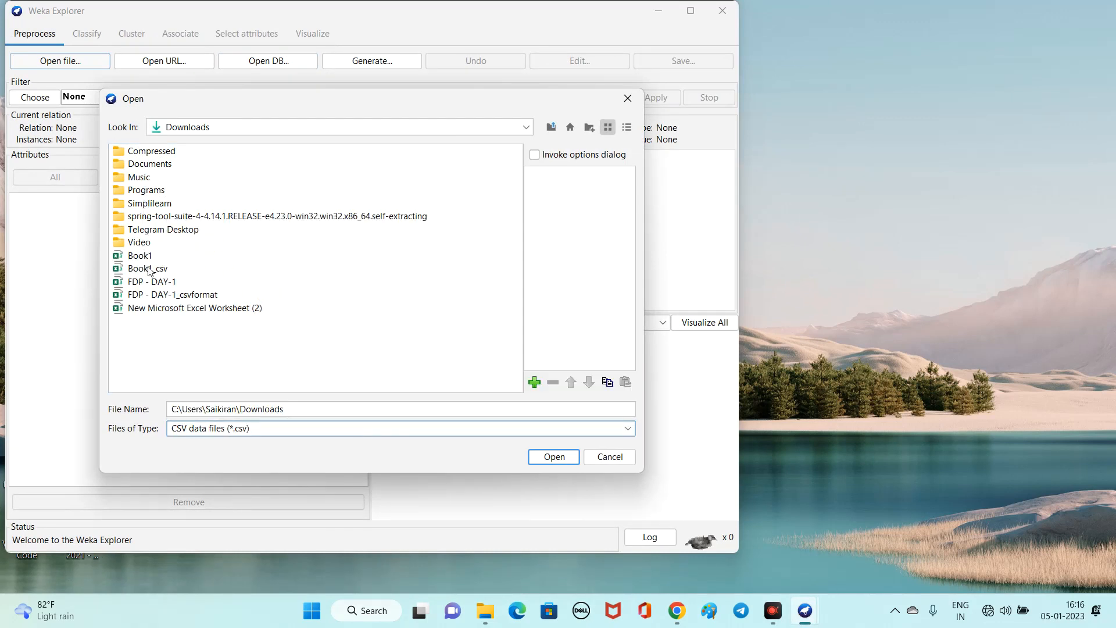
pyautogui.click(157, 292)
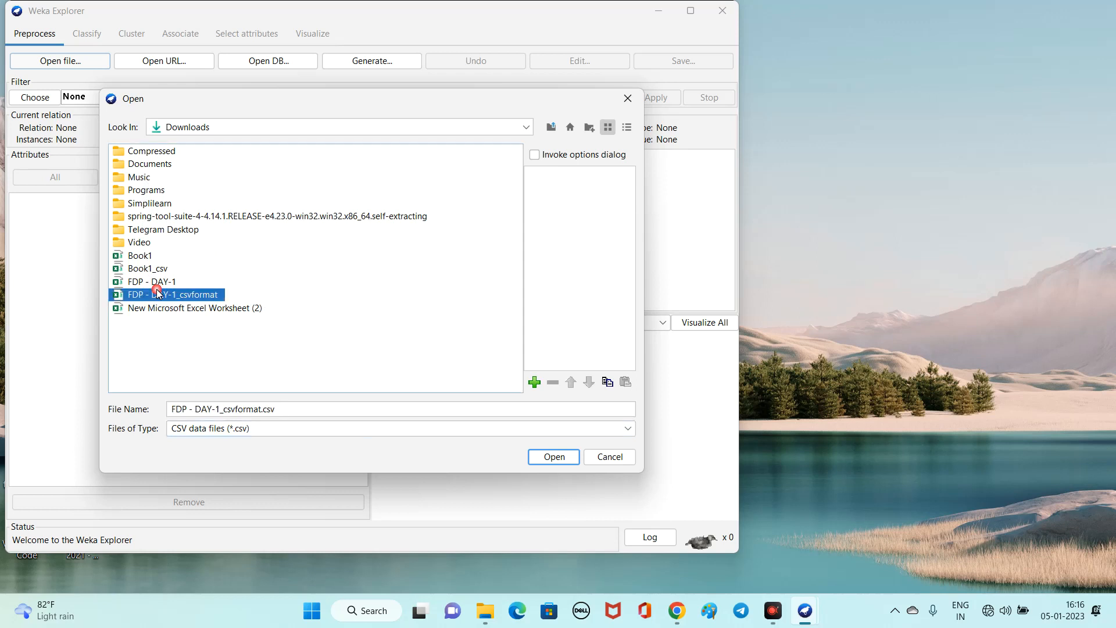
pyautogui.click(559, 458)
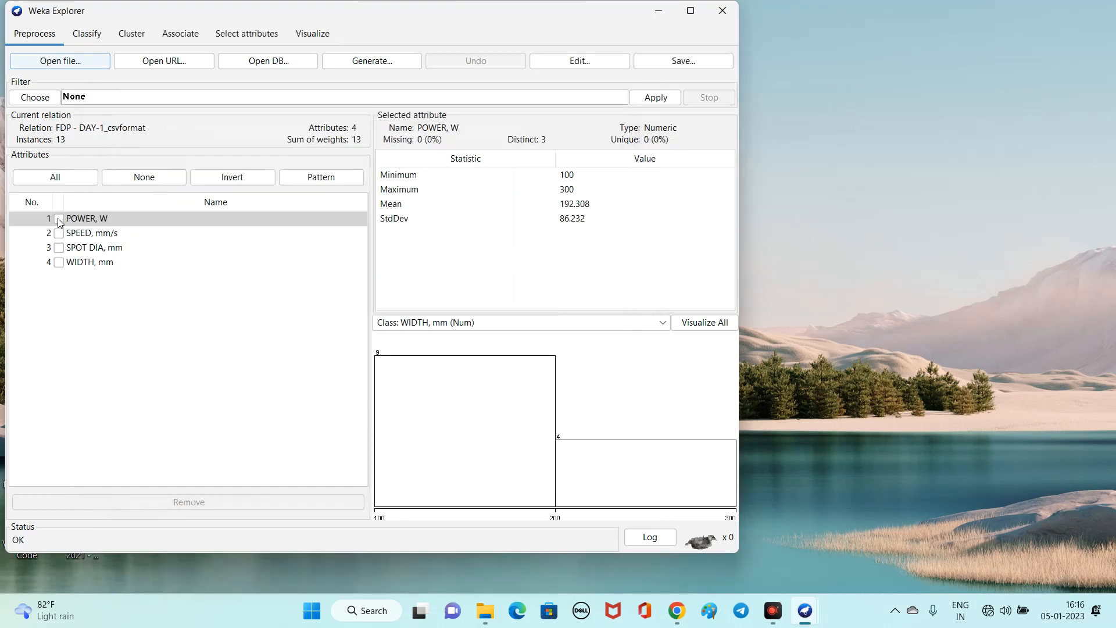
pyautogui.click(57, 178)
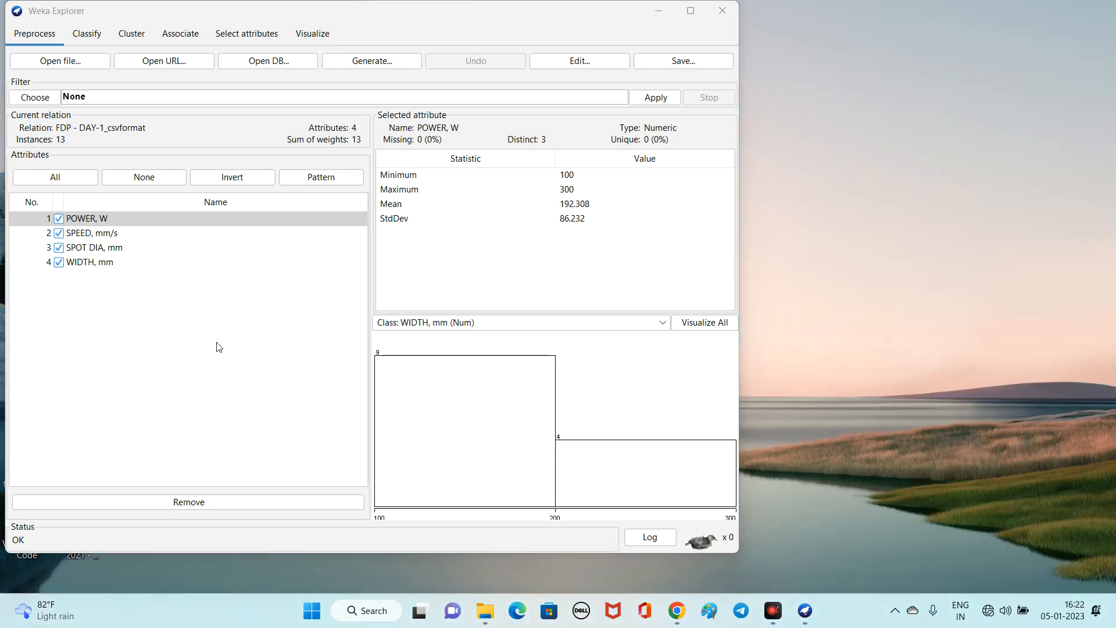
# Choose MultilayerPerceptron from the functions group as the classifier for the loaded data
pyautogui.click(86, 40)
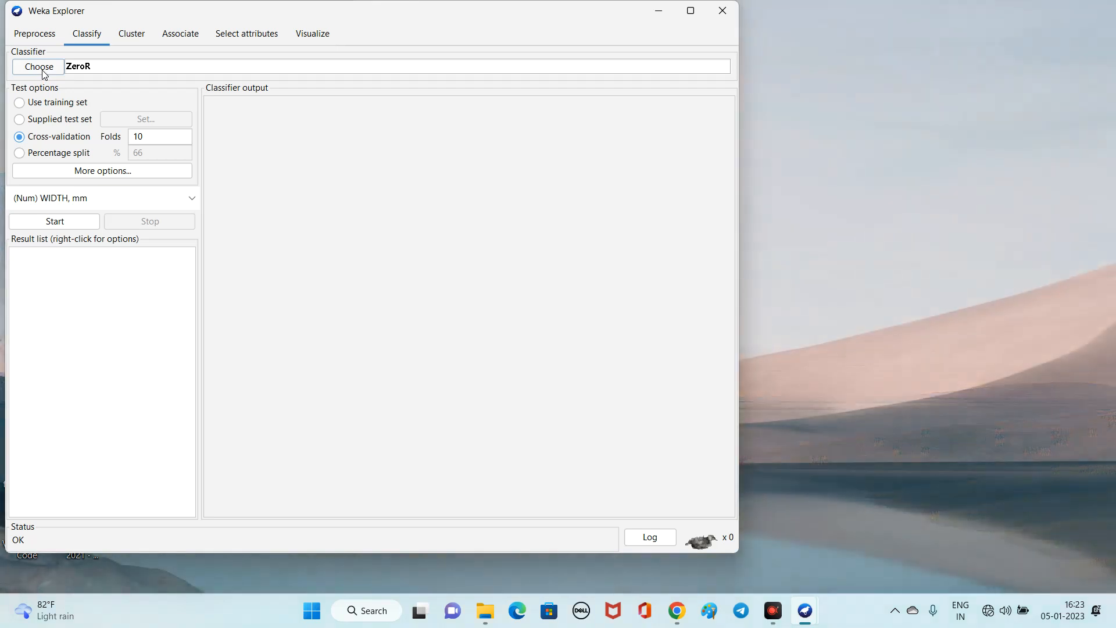
pyautogui.click(39, 67)
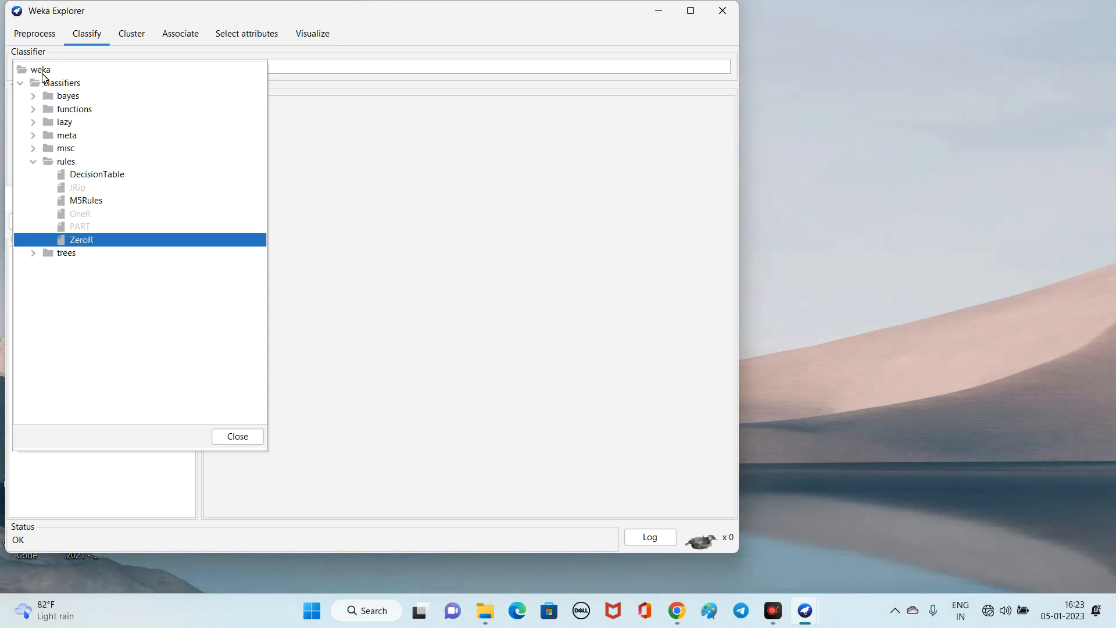
pyautogui.click(34, 110)
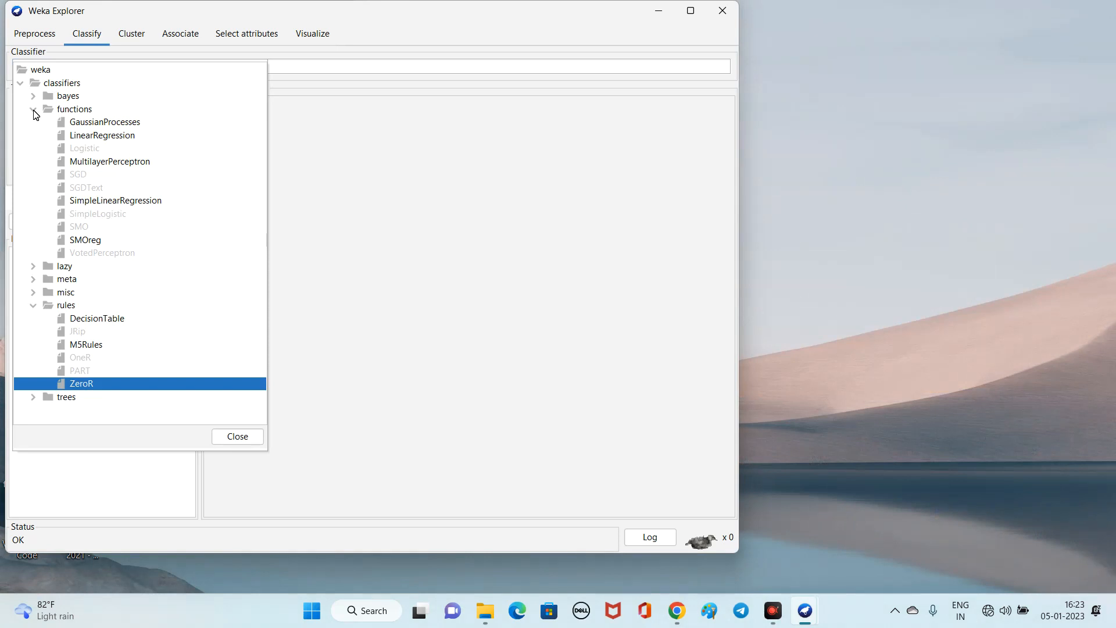
pyautogui.moveTo(64, 126)
pyautogui.moveTo(113, 167)
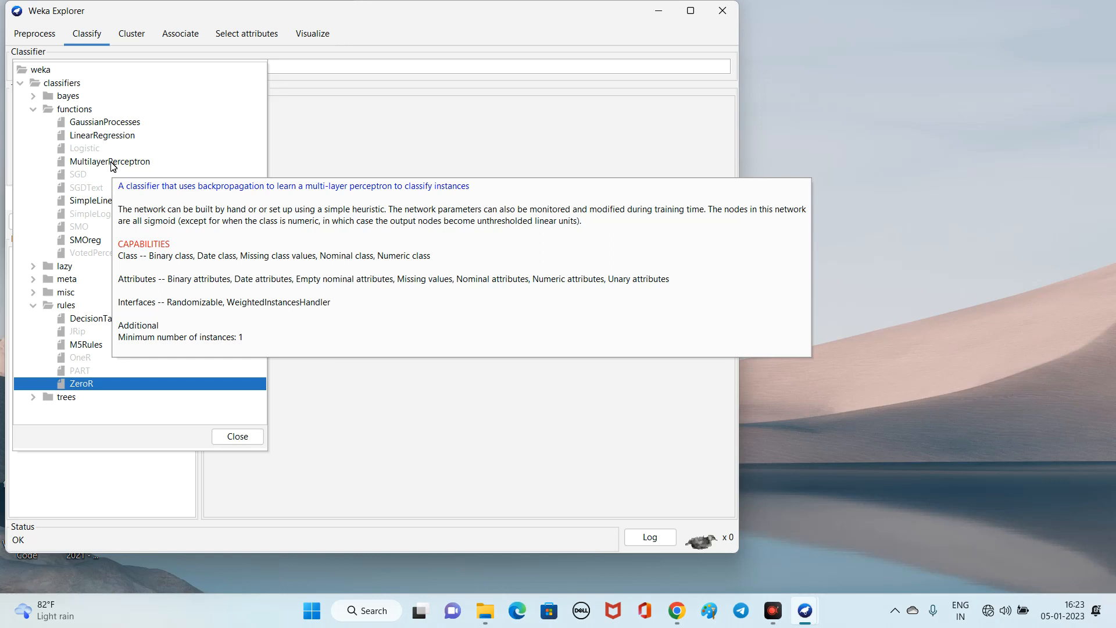
pyautogui.click(113, 167)
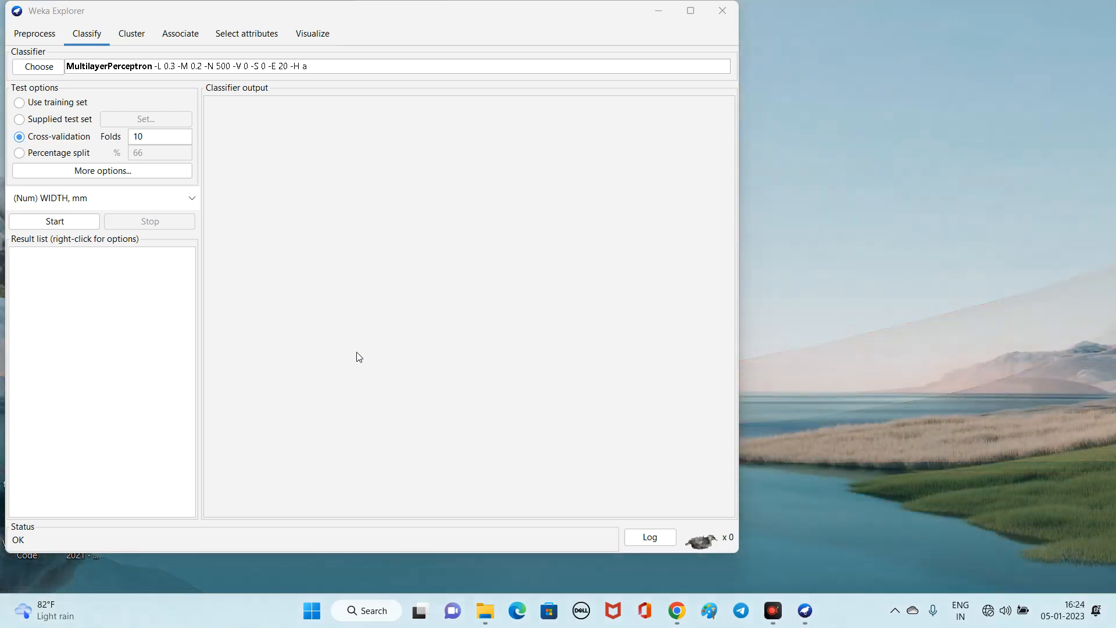
# Set the classifier's test option to Use training set, after trying Percentage split
pyautogui.click(20, 107)
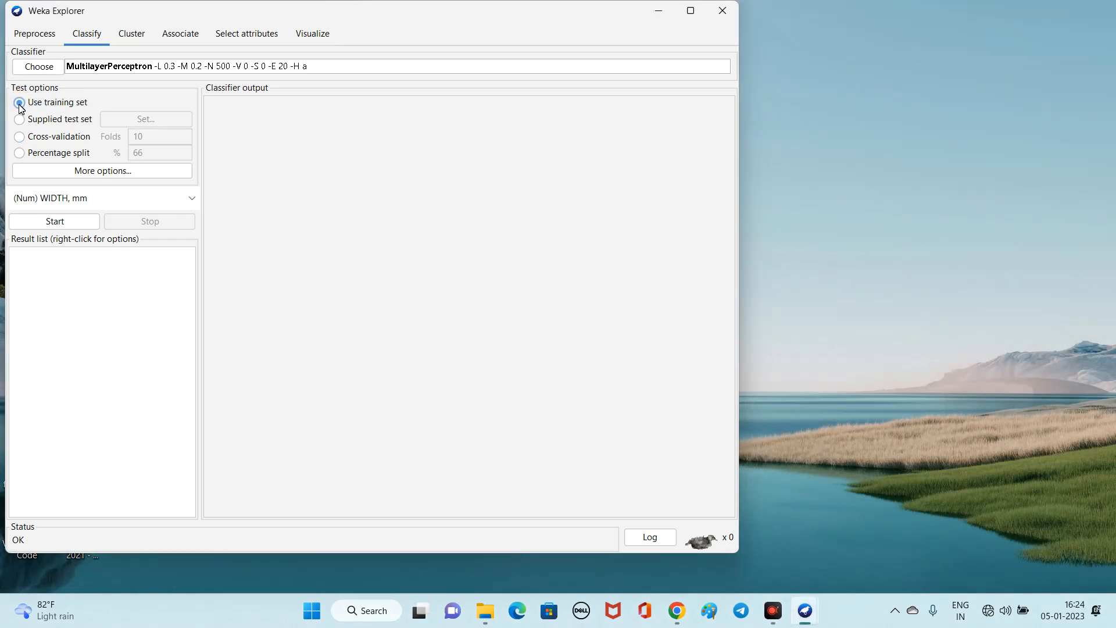
pyautogui.click(21, 154)
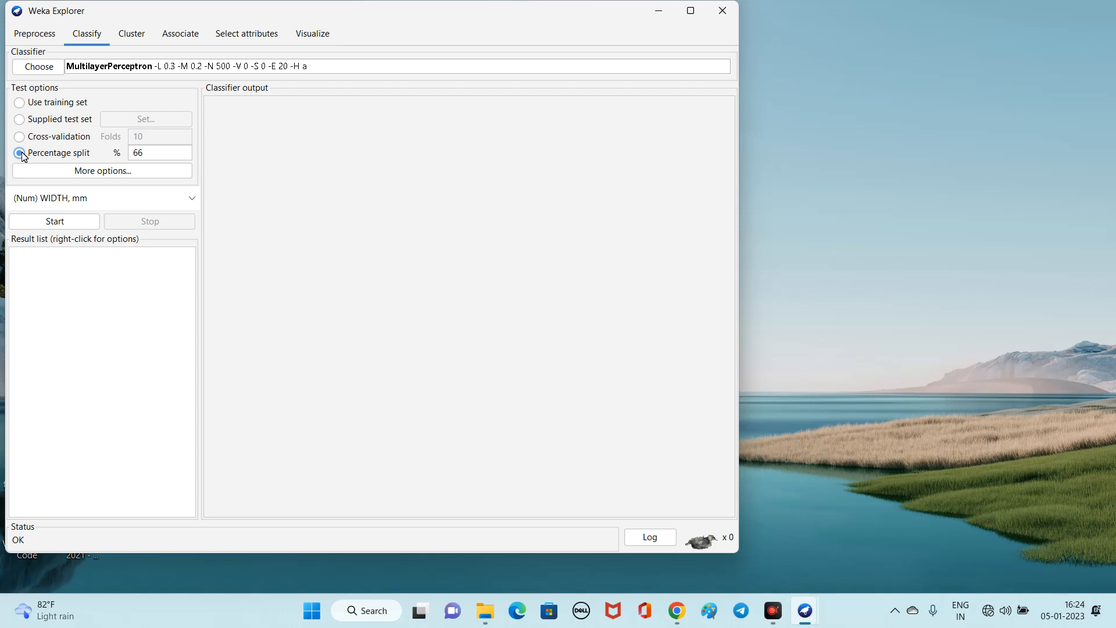
pyautogui.click(21, 103)
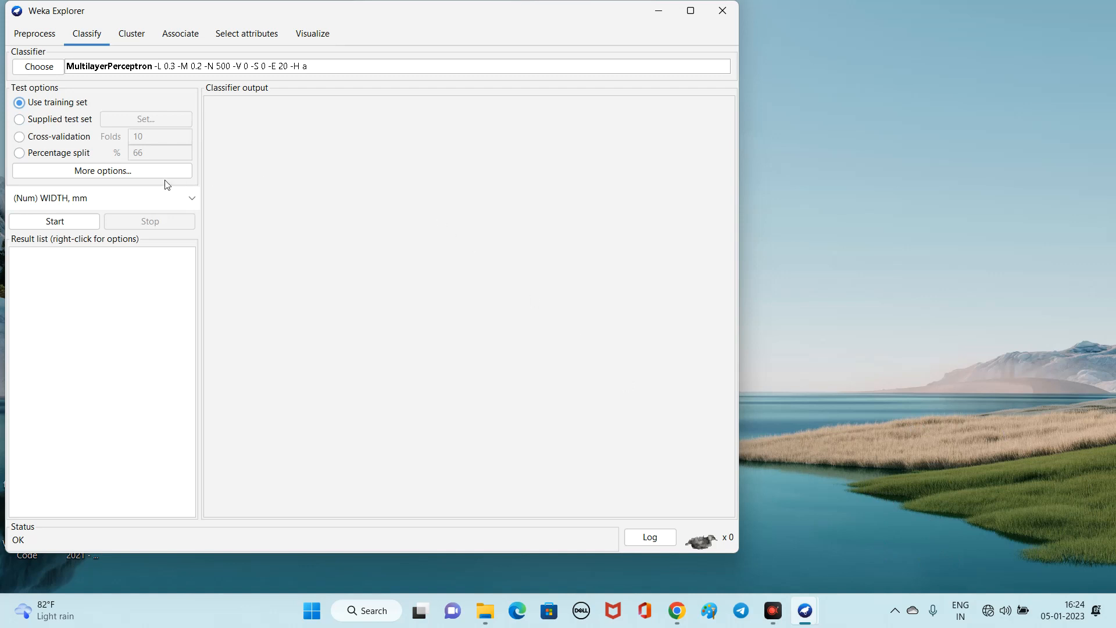
# Set the evaluation's output predictions to PlainText and run the MultilayerPerceptron on the training set for WIDTH, mm
pyautogui.click(130, 171)
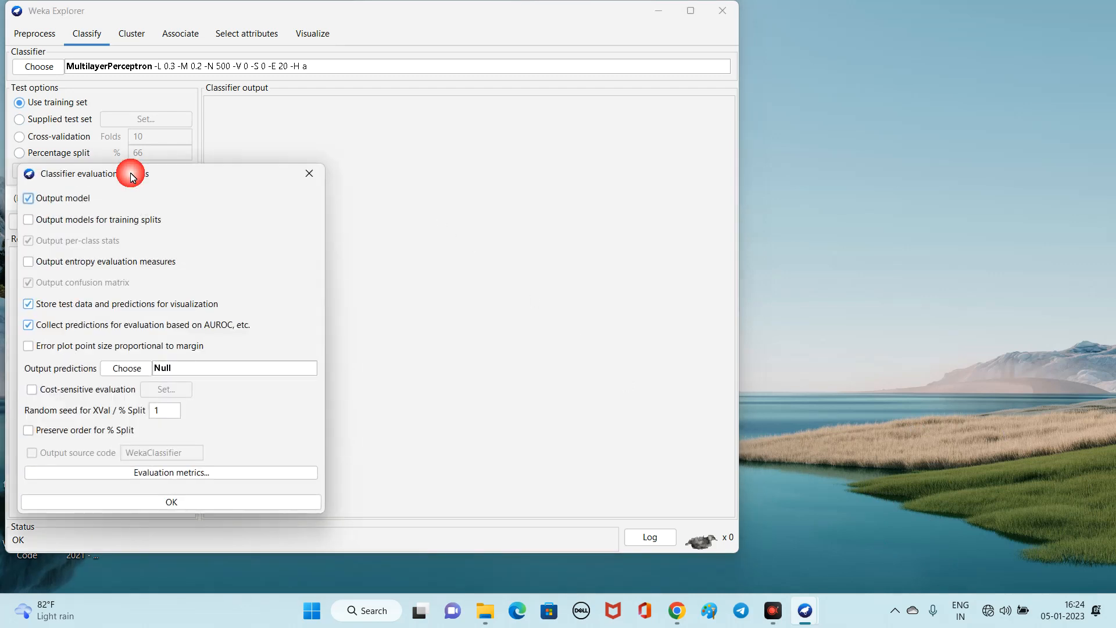
pyautogui.moveTo(133, 178); pyautogui.dragTo(352, 114)
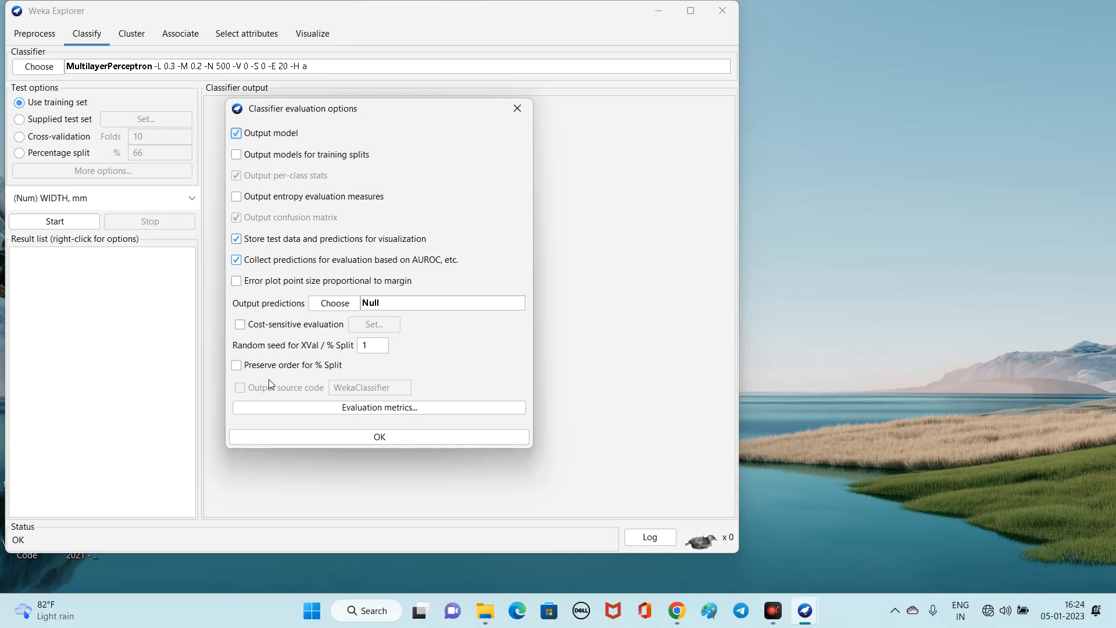
pyautogui.click(353, 305)
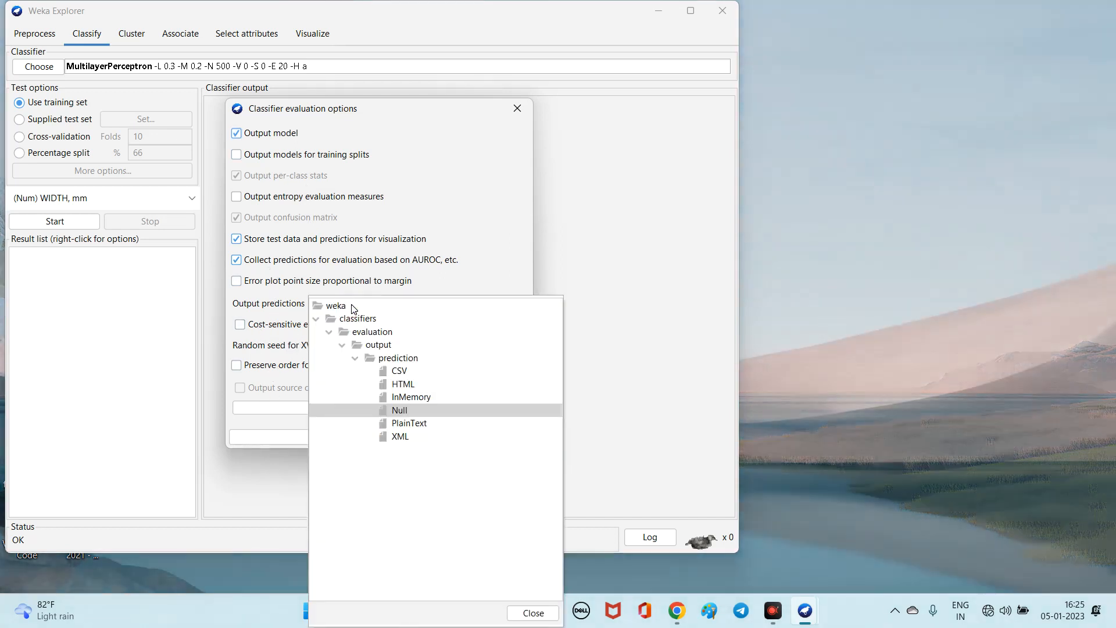
pyautogui.click(389, 424)
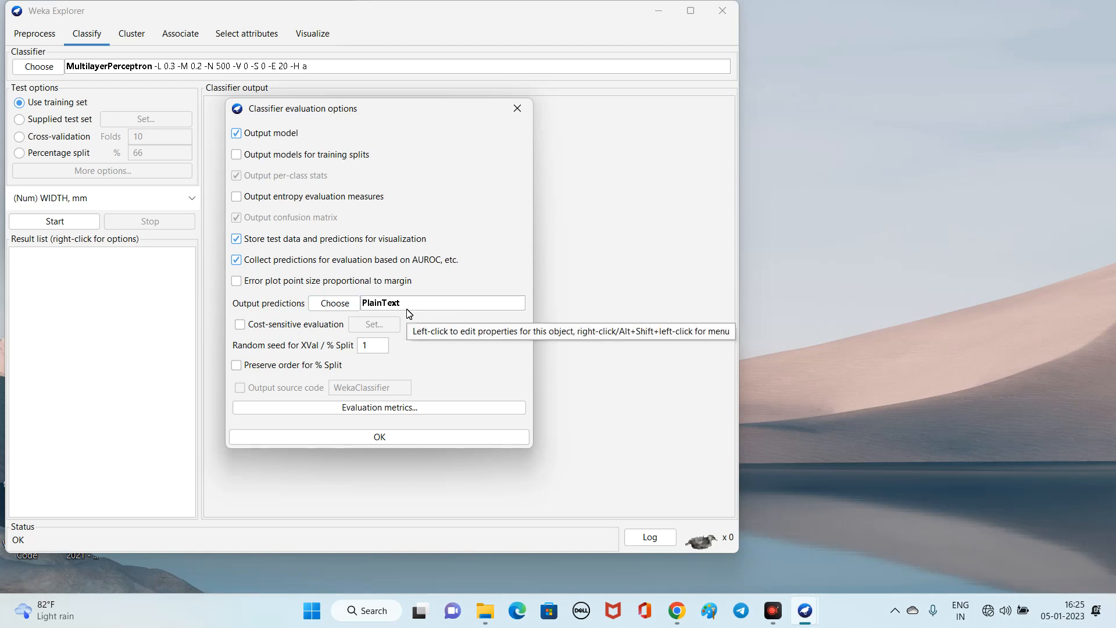
pyautogui.click(382, 438)
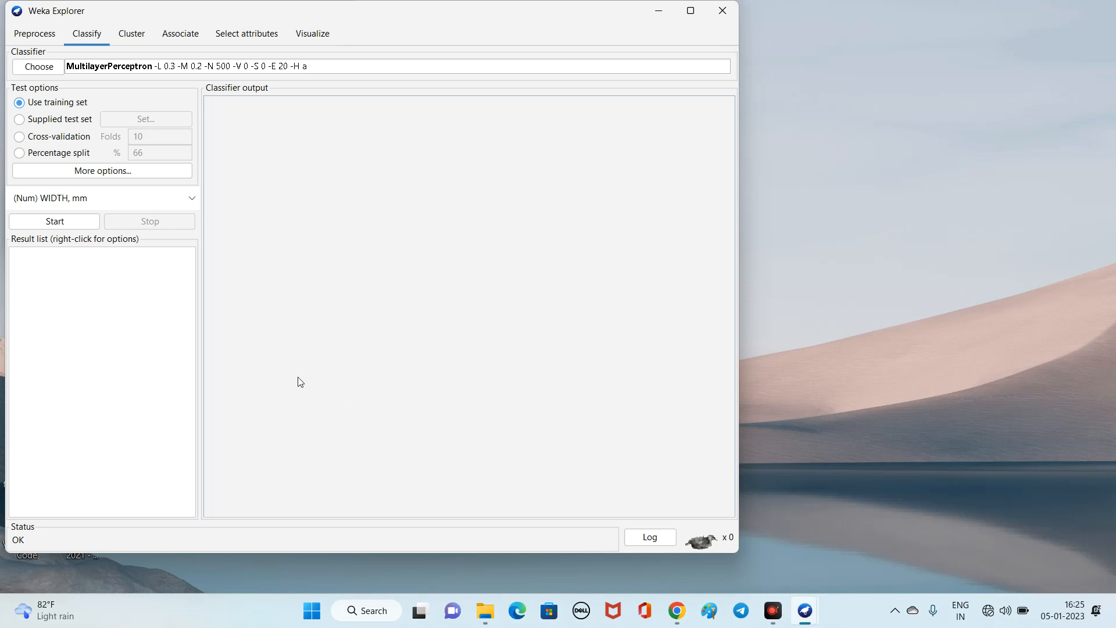
pyautogui.click(79, 219)
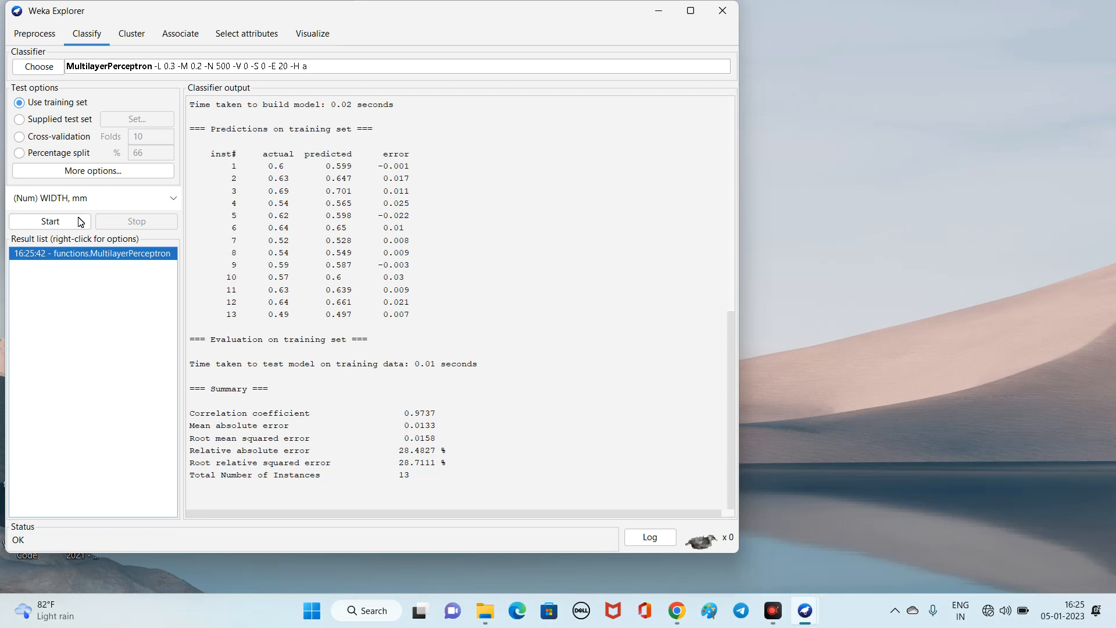
# Run the MultilayerPerceptron on the training set with POWER, W as the predicted attribute
pyautogui.click(155, 198)
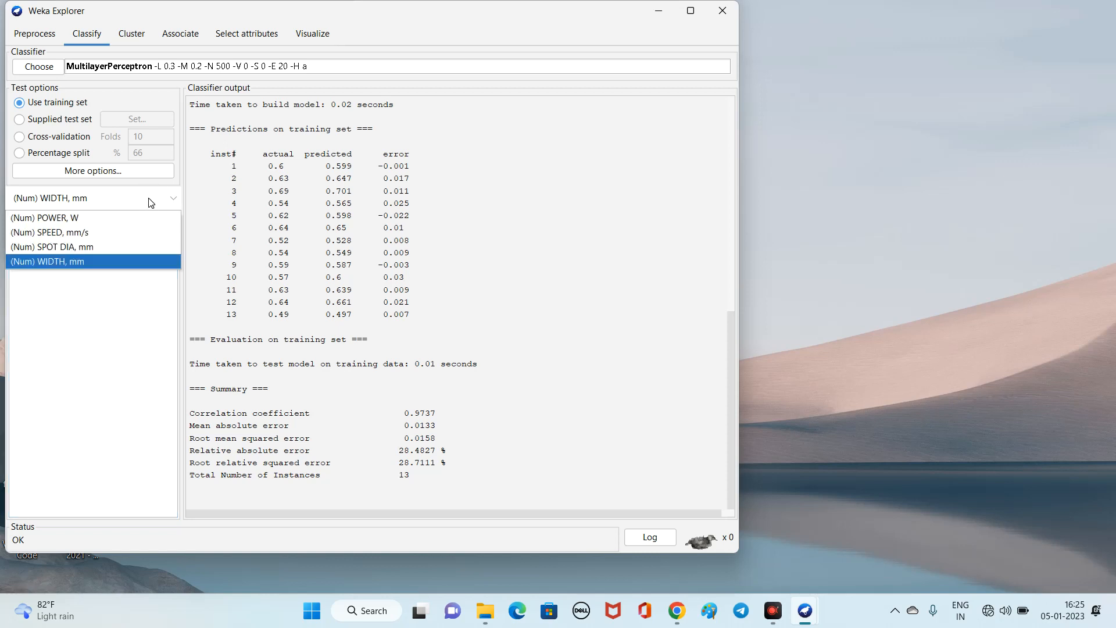
pyautogui.click(122, 224)
pyautogui.click(69, 223)
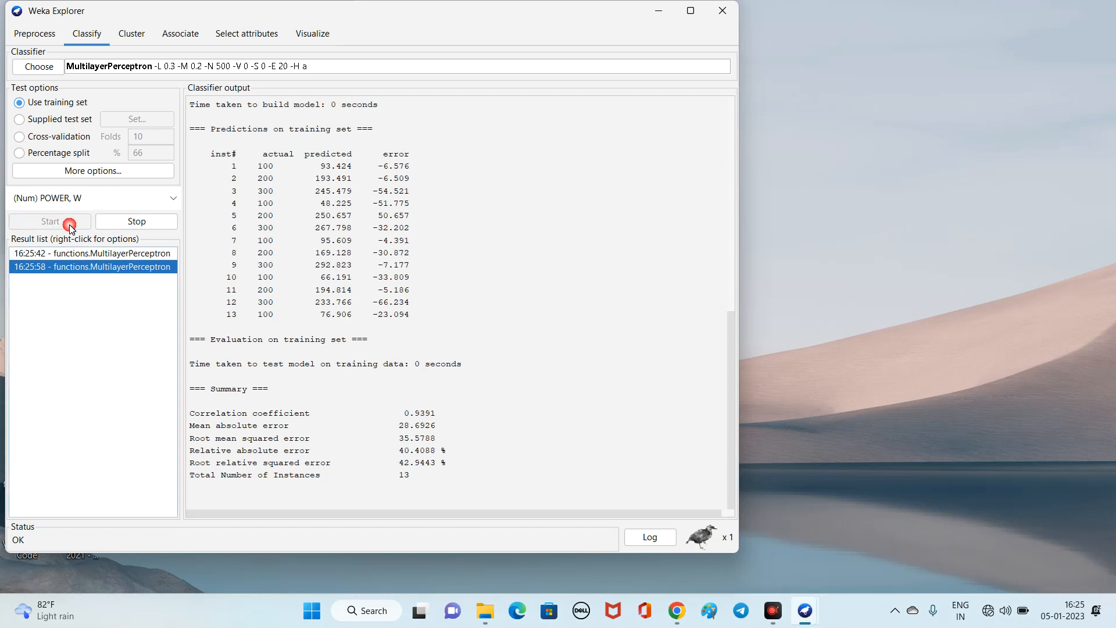
# Set the predicted attribute back to WIDTH, mm and run the MultilayerPerceptron again
pyautogui.click(94, 199)
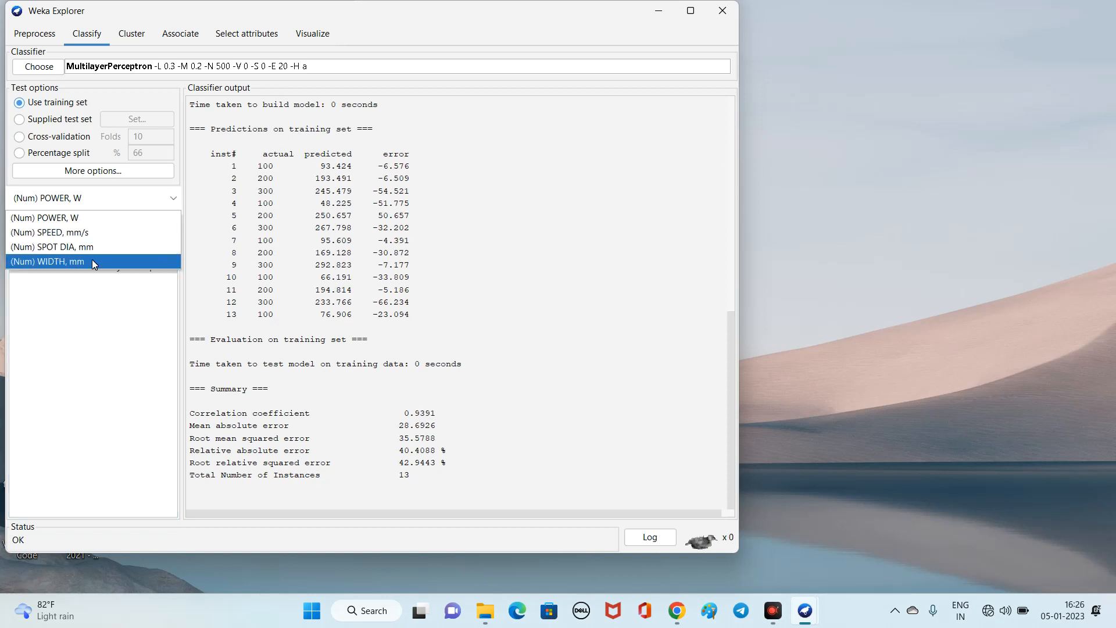
pyautogui.click(92, 260)
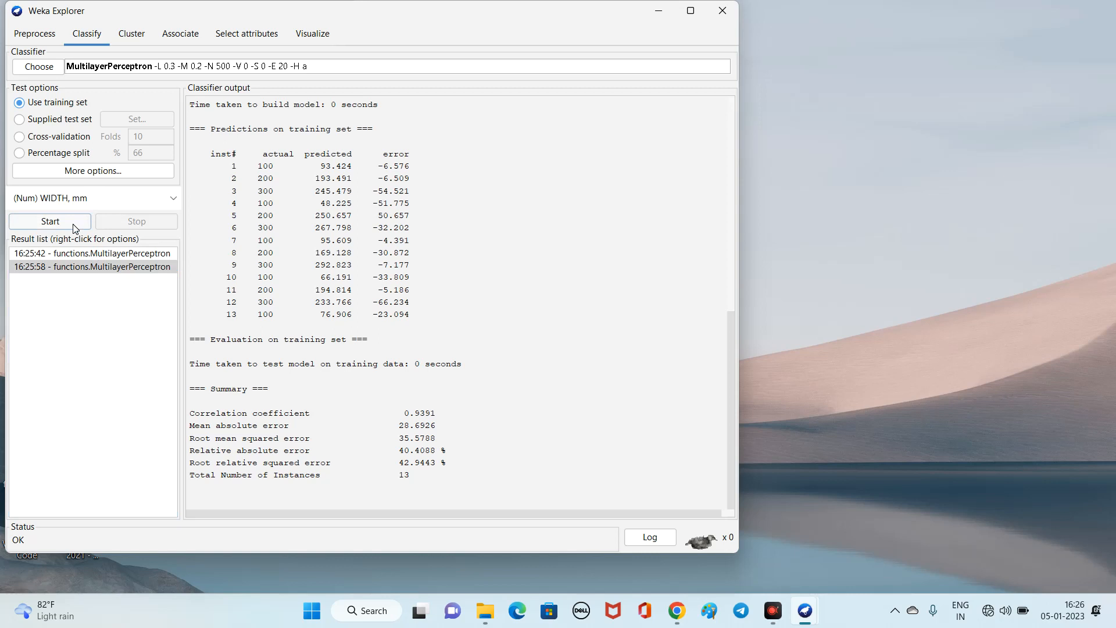
pyautogui.click(74, 226)
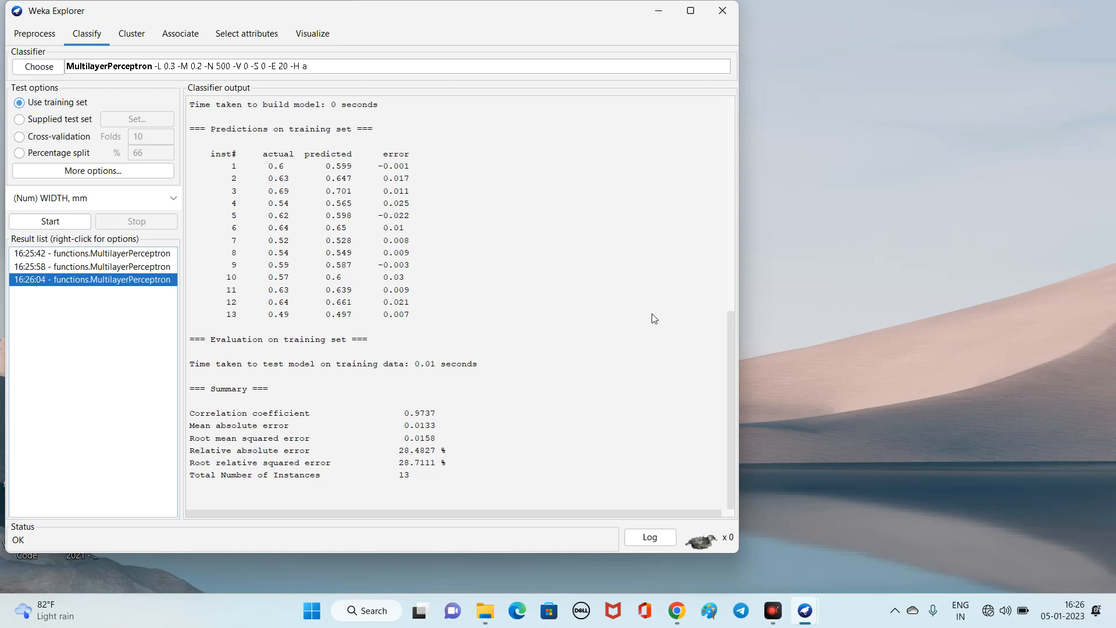
pyautogui.click(785, 567)
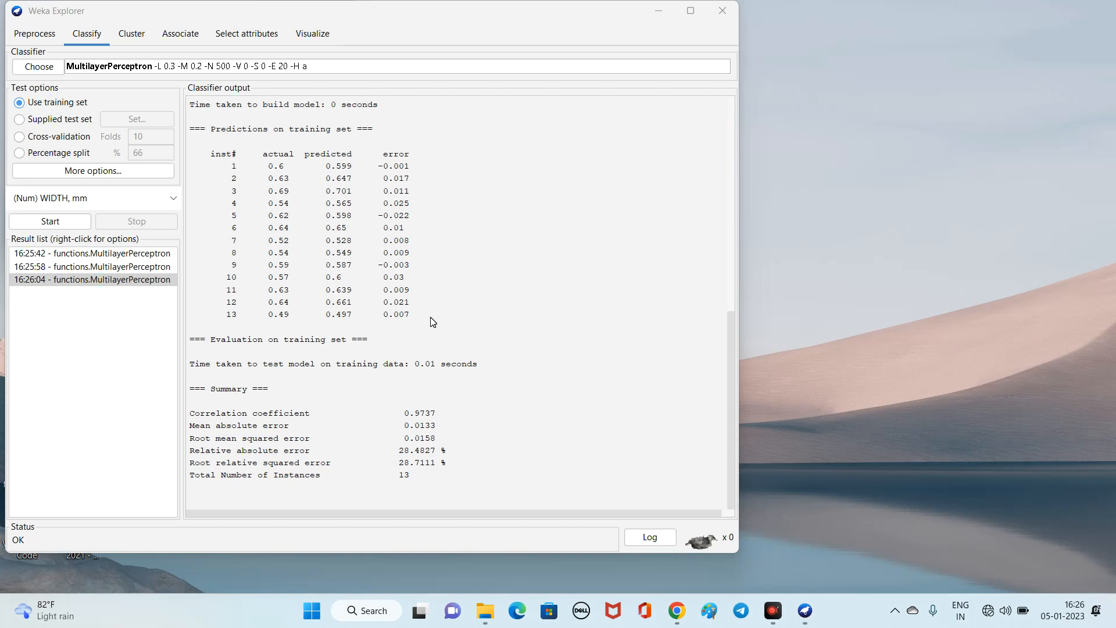
pyautogui.moveTo(267, 169); pyautogui.dragTo(416, 168)
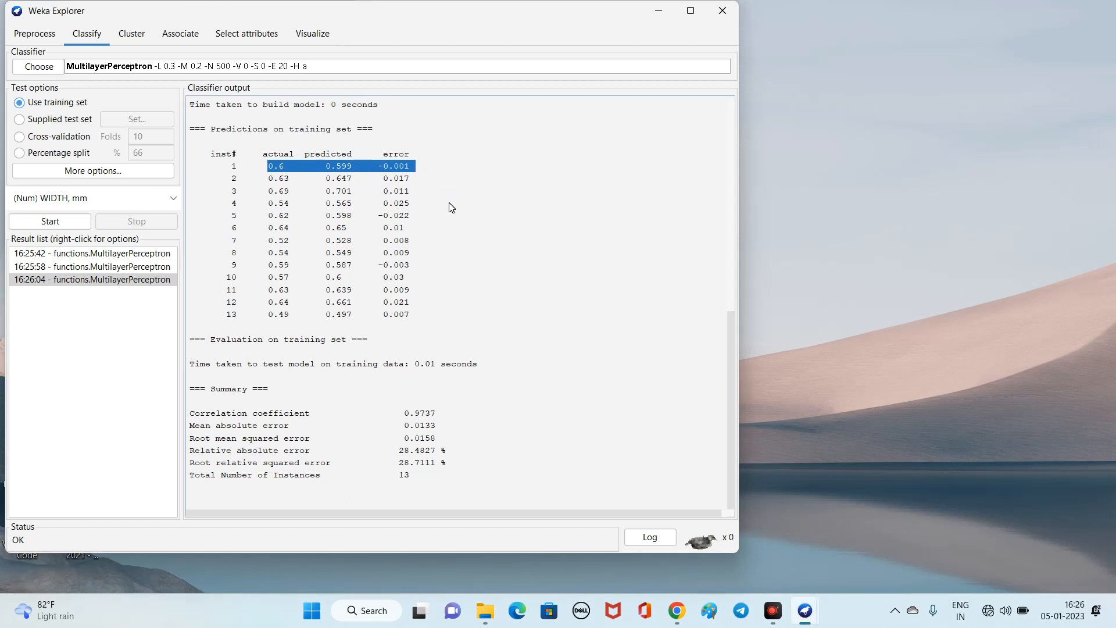
pyautogui.click(366, 184)
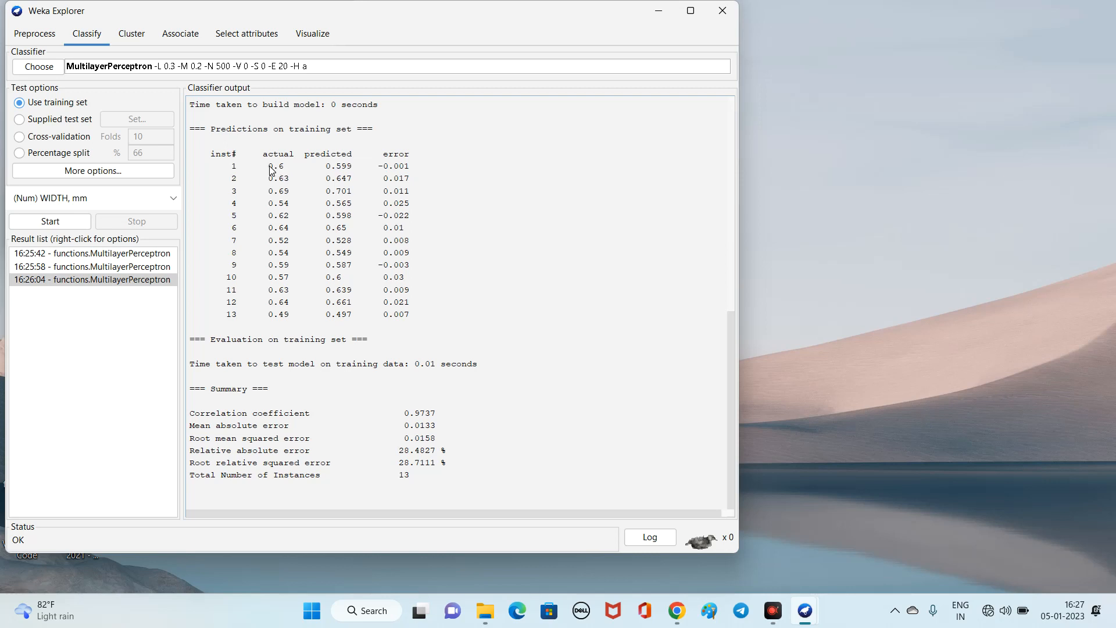
pyautogui.moveTo(269, 167)
pyautogui.mouseDown()
pyautogui.moveTo(375, 174)
pyautogui.moveTo(411, 258)
pyautogui.mouseUp()
pyautogui.rightClick(310, 223)
pyautogui.moveTo(225, 165); pyautogui.dragTo(394, 292)
pyautogui.moveTo(206, 153); pyautogui.dragTo(409, 317)
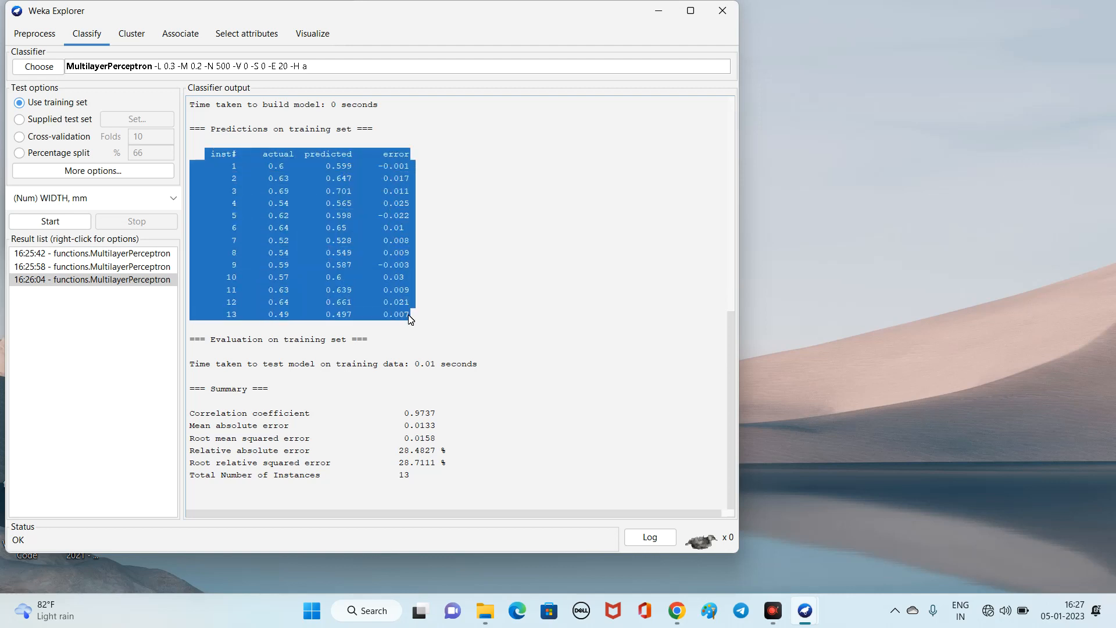
pyautogui.hotkey('ctrl', 'a')
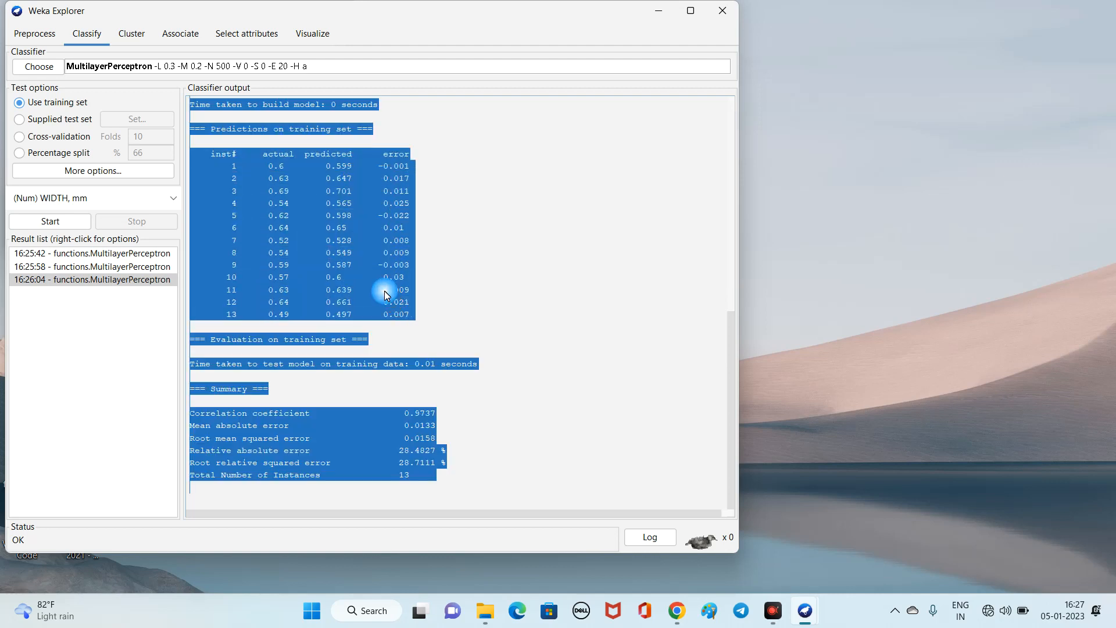
# Copy the WIDTH predictions table from the classifier output, from the inst# header row through instance 13
pyautogui.click(437, 284)
pyautogui.moveTo(211, 152); pyautogui.dragTo(407, 315)
pyautogui.hotkey('ctrl', 'c')
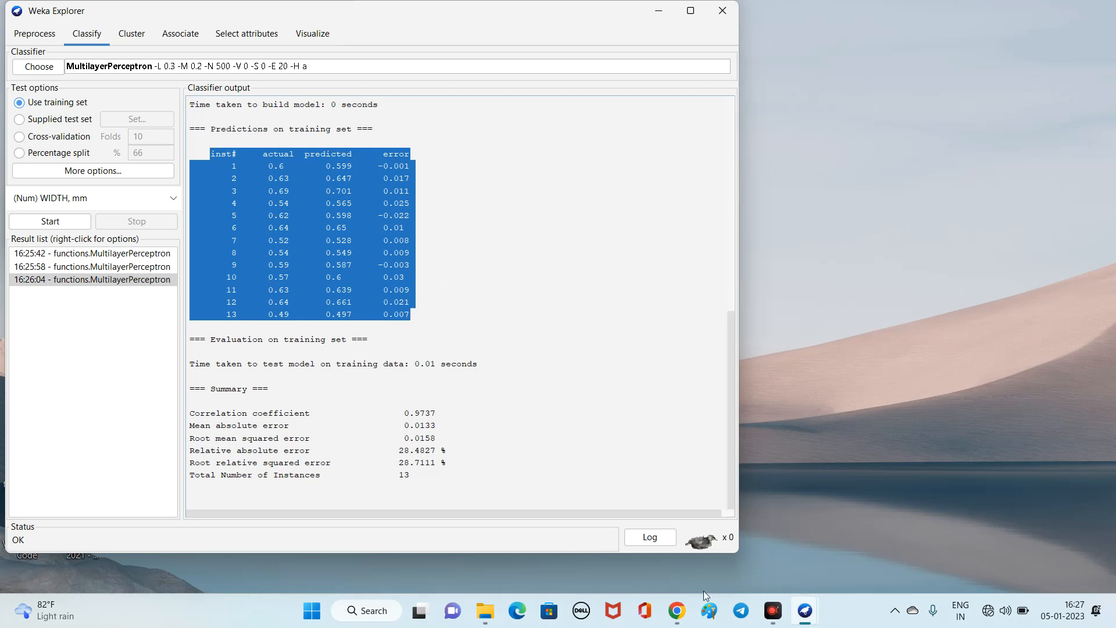
# Create a new Microsoft Excel worksheet on the desktop with its default name and open it
pyautogui.click(825, 380)
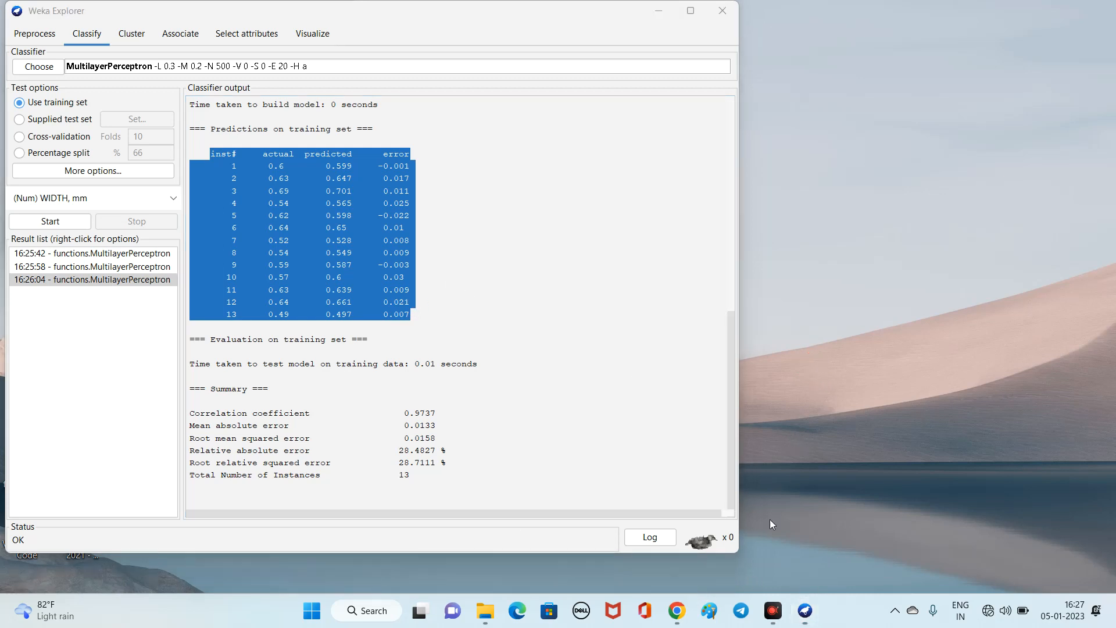
pyautogui.rightClick(805, 438)
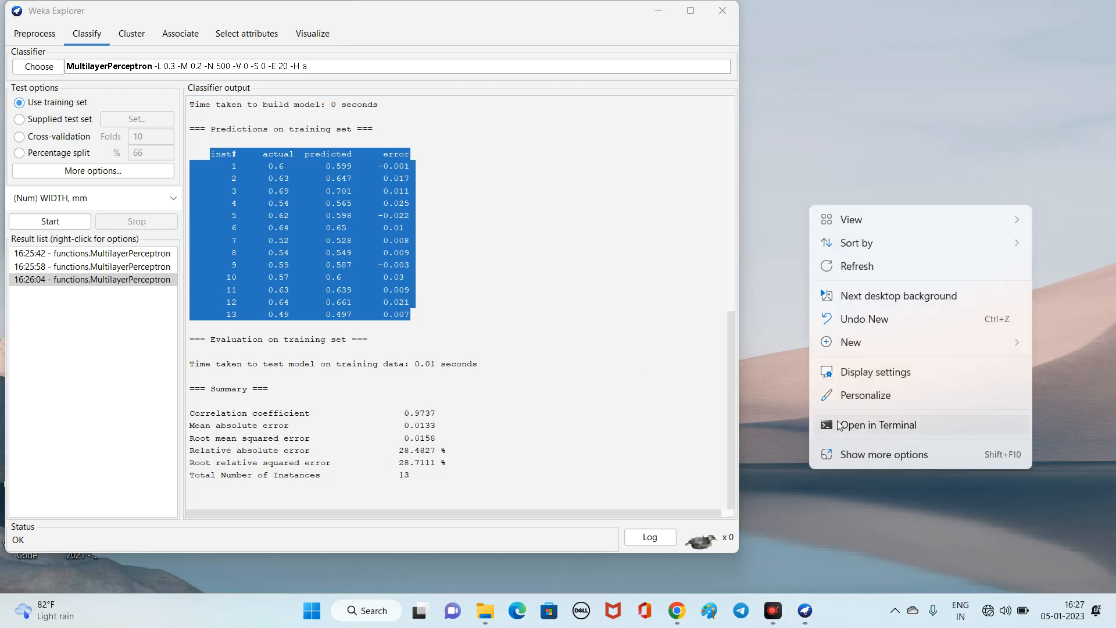
pyautogui.click(854, 346)
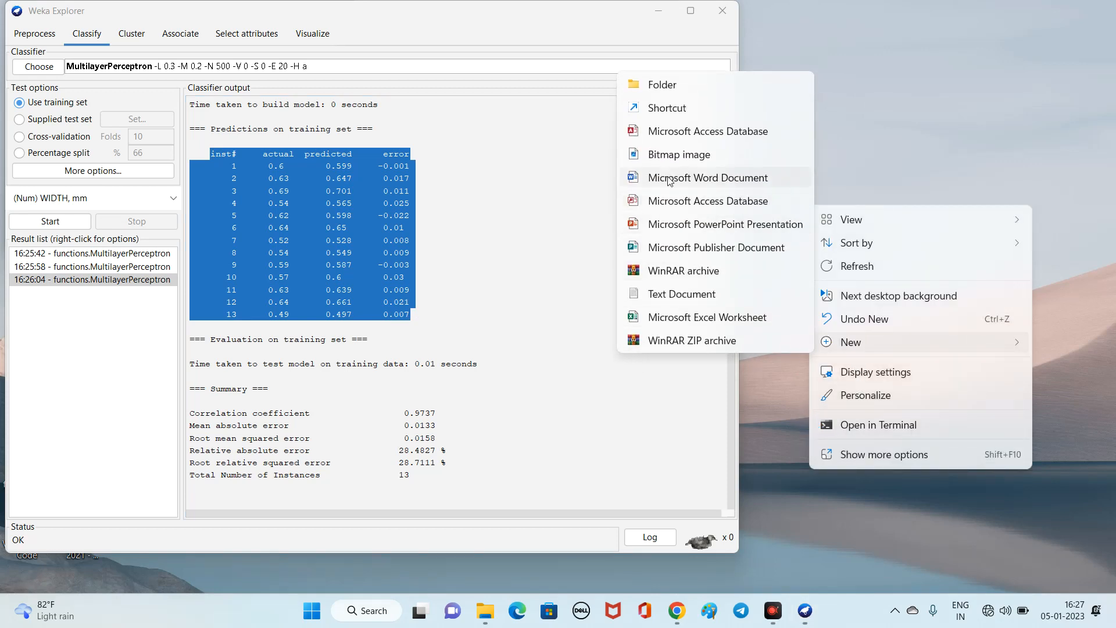
pyautogui.click(681, 321)
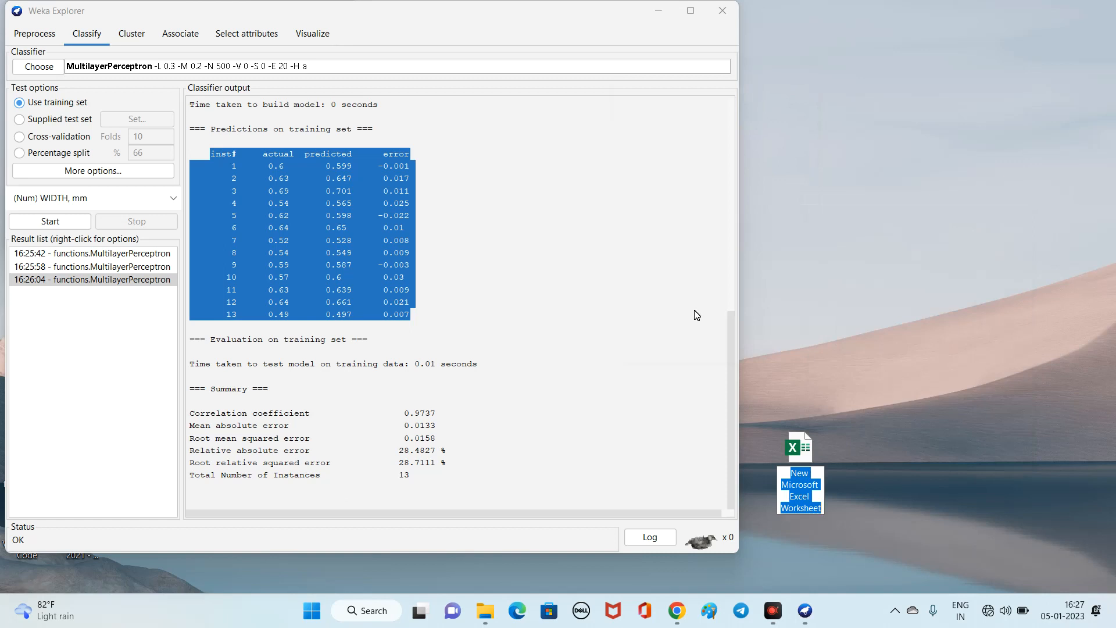
pyautogui.click(796, 442)
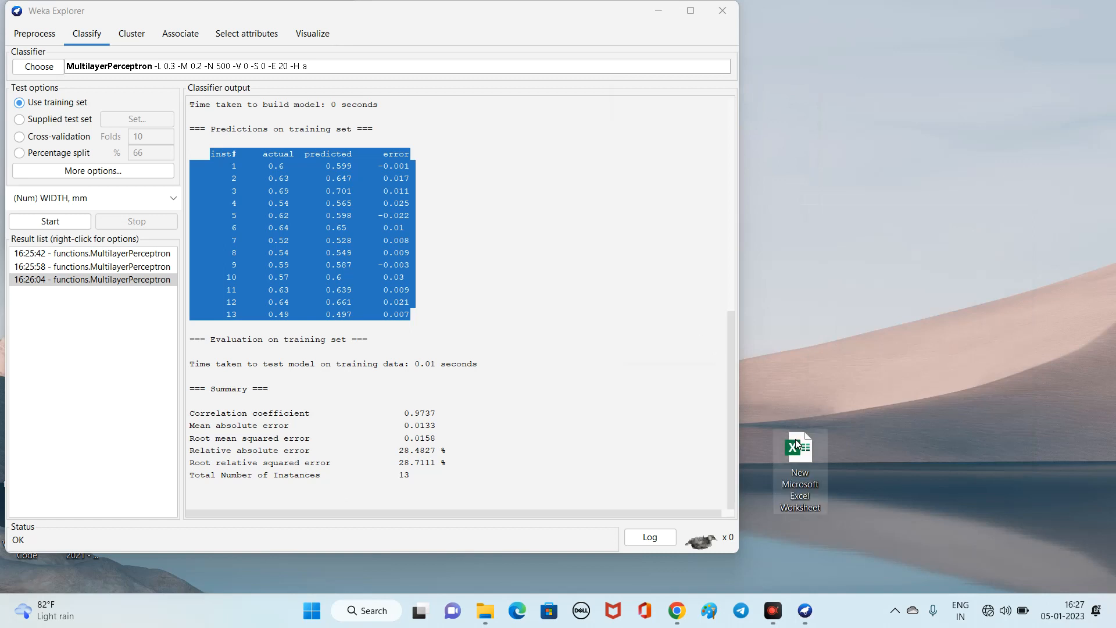
pyautogui.doubleClick(795, 441)
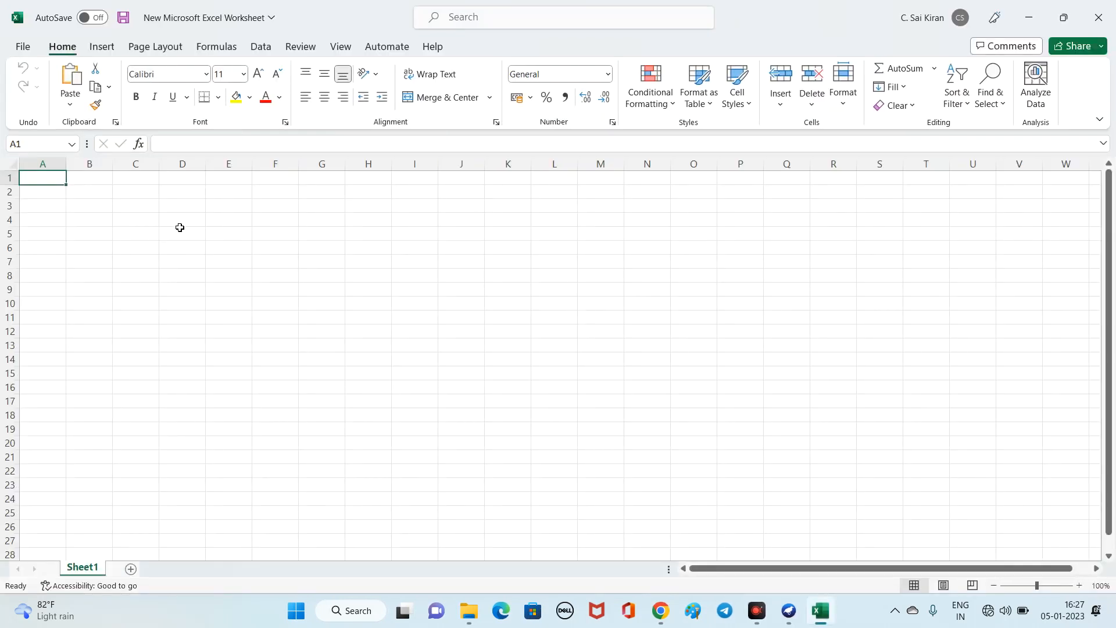
# Paste the copied predictions table into the sheet starting at cell D4 and fit column D's width to its contents
pyautogui.click(180, 227)
pyautogui.rightClick(180, 227)
pyautogui.click(214, 252)
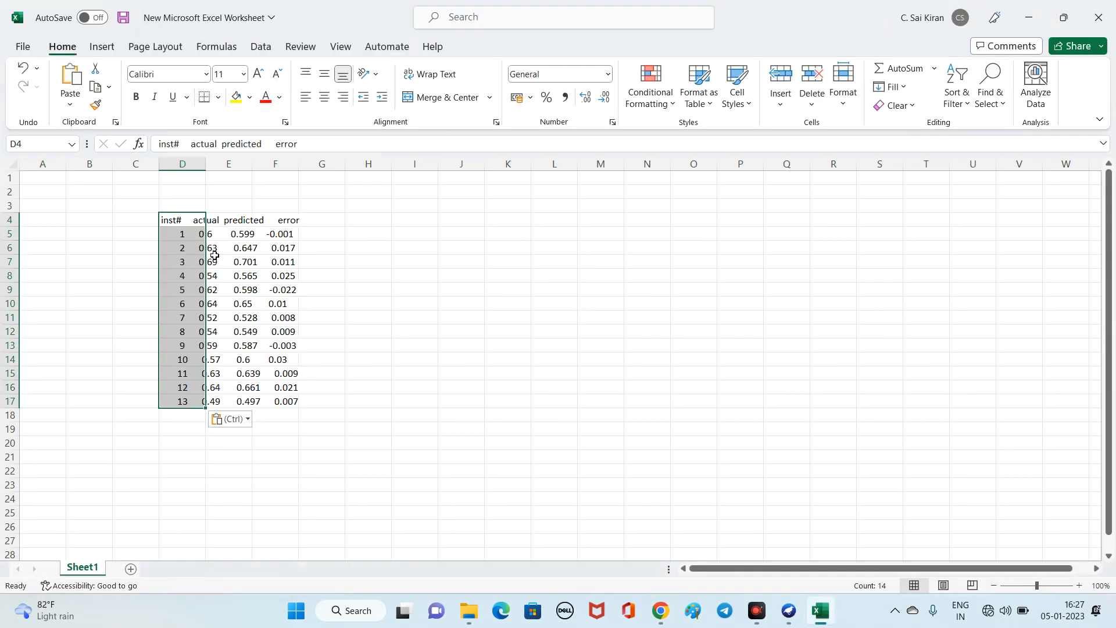
pyautogui.doubleClick(214, 166)
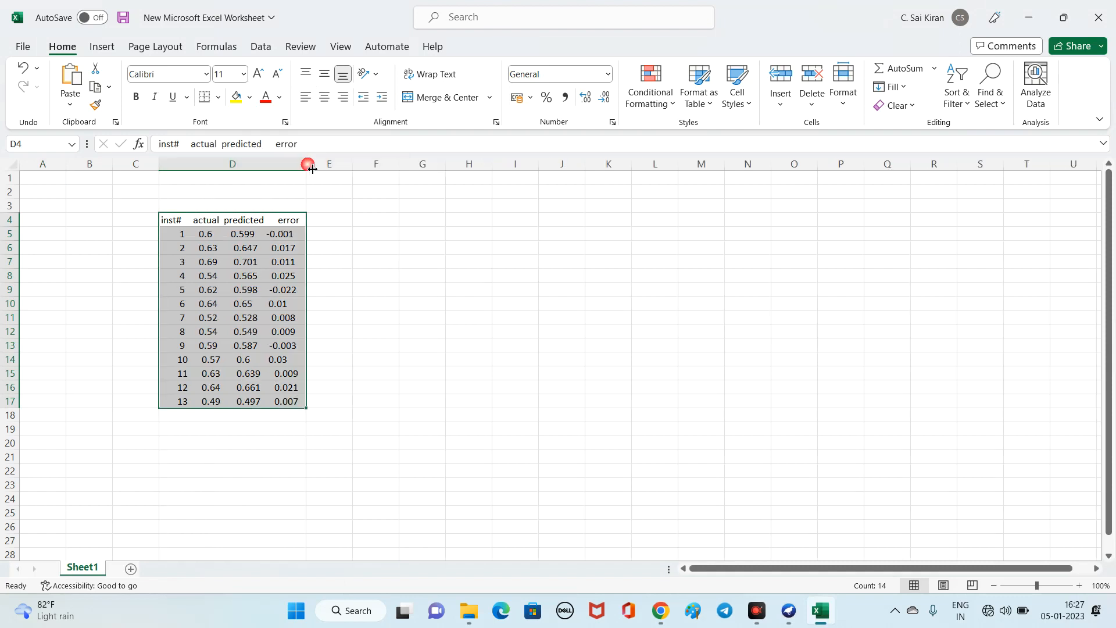
pyautogui.click(223, 53)
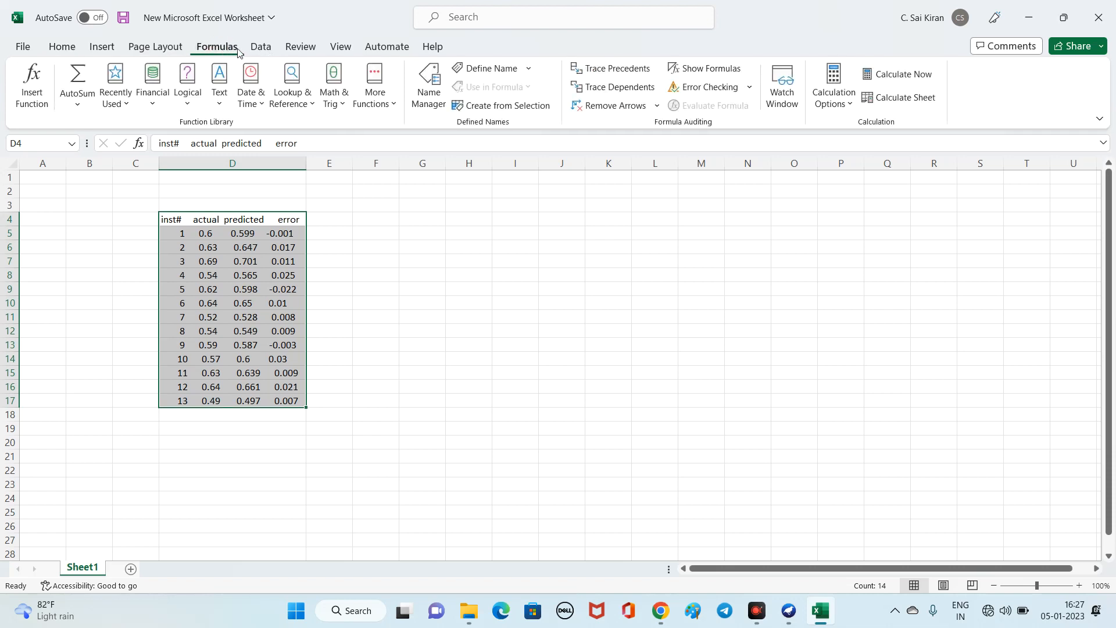
pyautogui.click(256, 48)
pyautogui.click(300, 48)
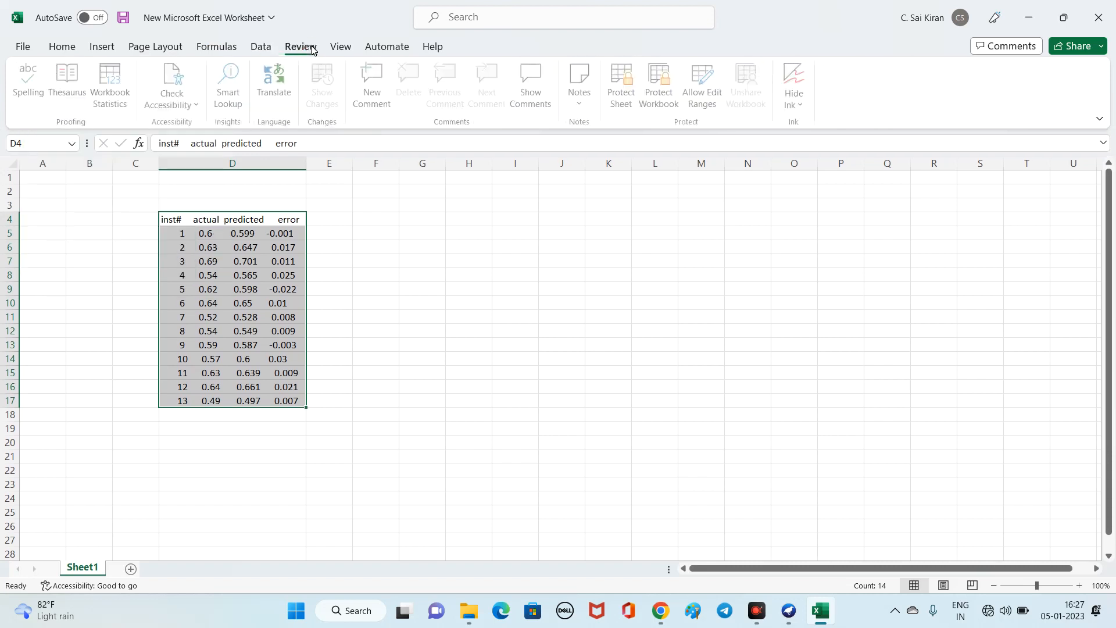
# Insert a 2-D line chart with markers from the pasted predictions table, including its header row
pyautogui.click(103, 47)
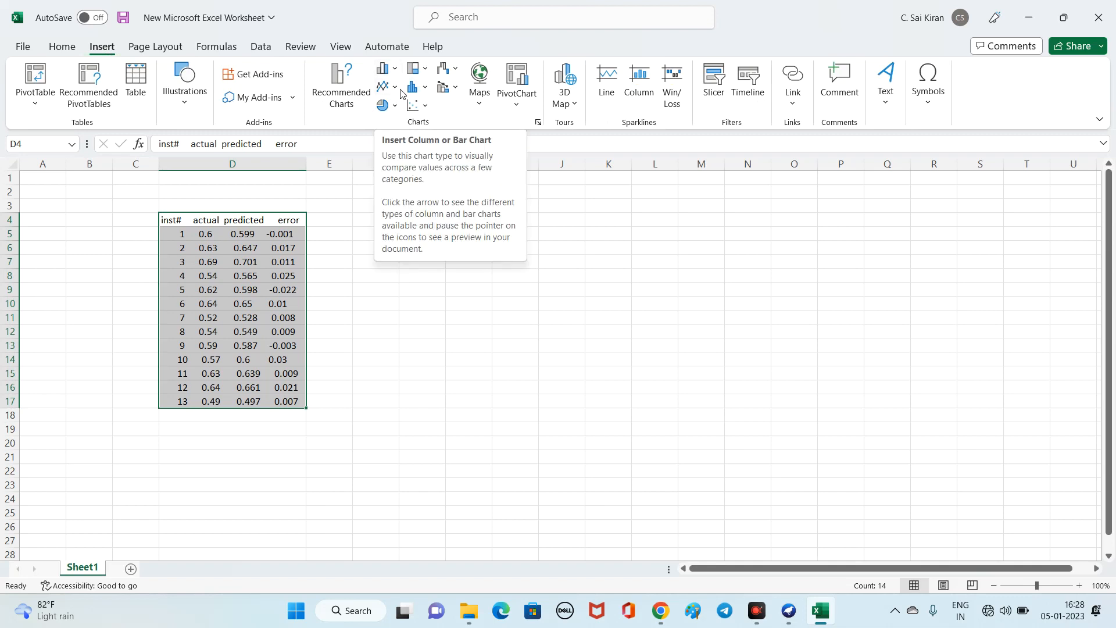
pyautogui.click(383, 90)
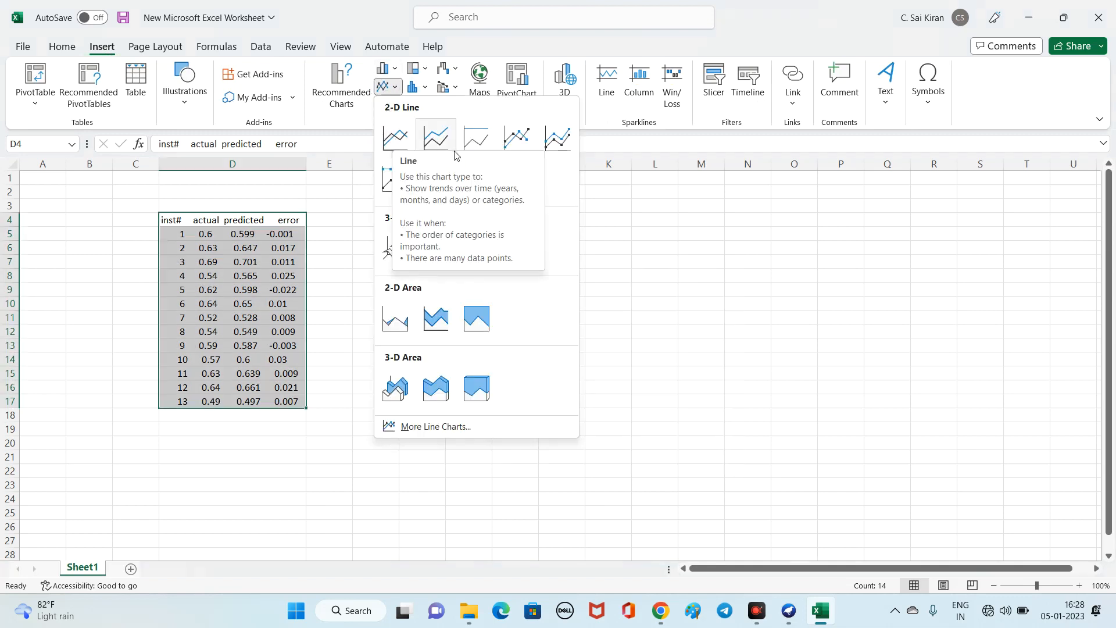
pyautogui.click(513, 141)
pyautogui.click(852, 347)
# Insert another 2-D line chart with markers using only the prediction rows in D5:D17, without the header
pyautogui.moveTo(180, 235); pyautogui.dragTo(294, 401)
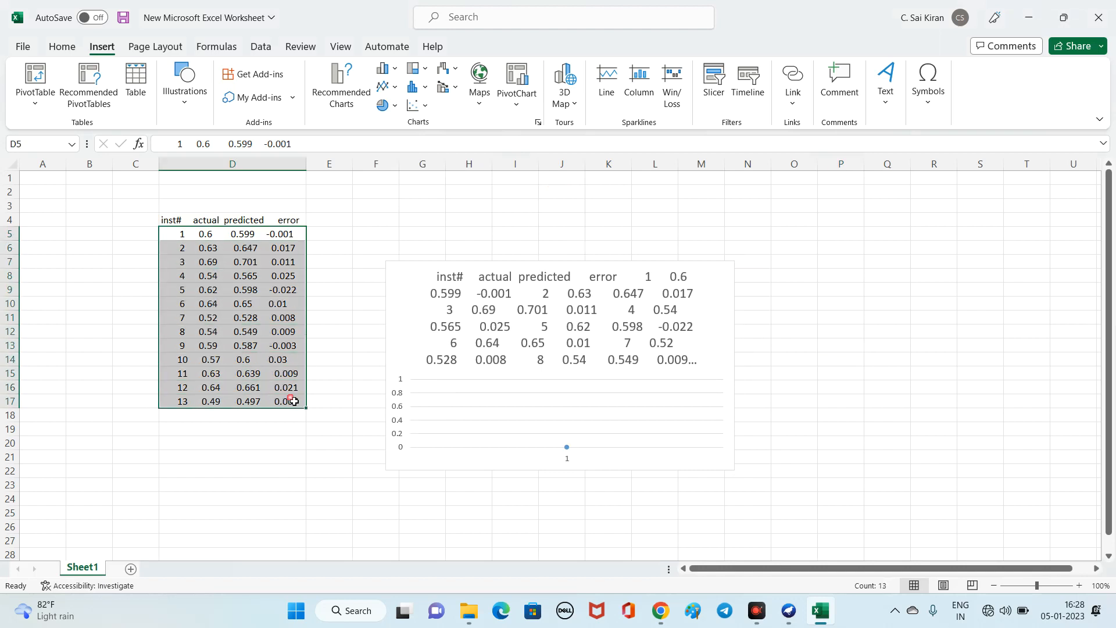
pyautogui.click(398, 87)
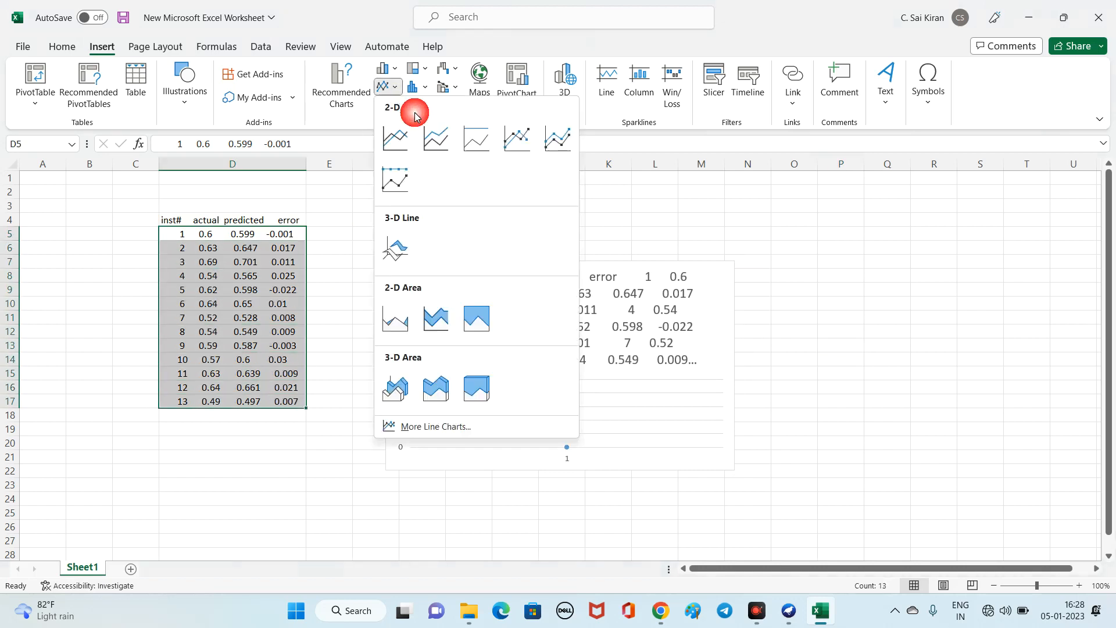
pyautogui.click(517, 142)
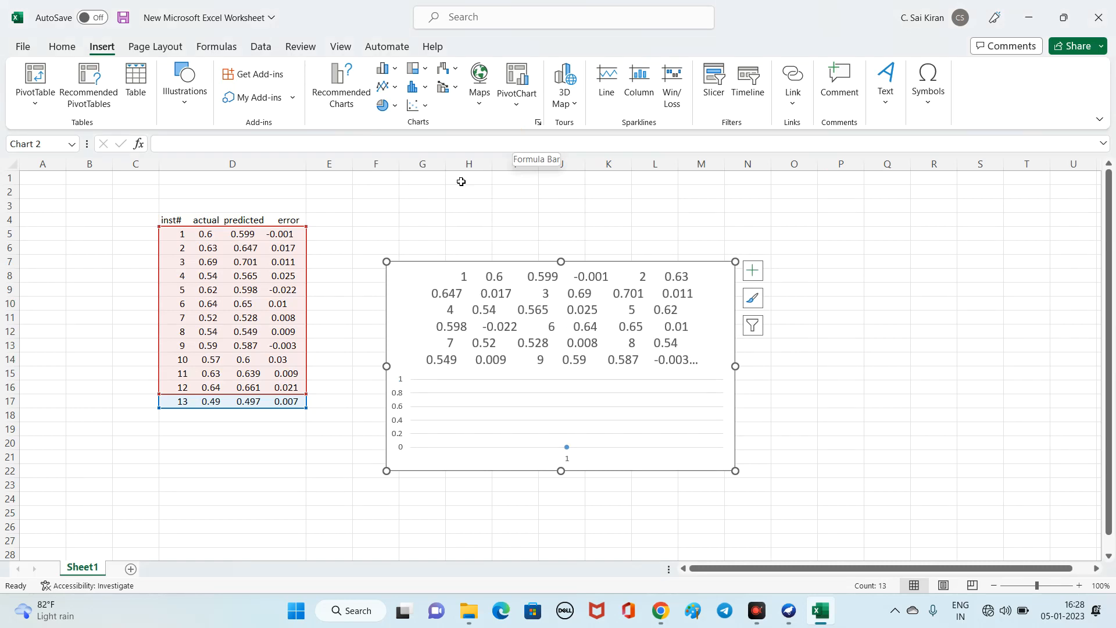
pyautogui.click(342, 305)
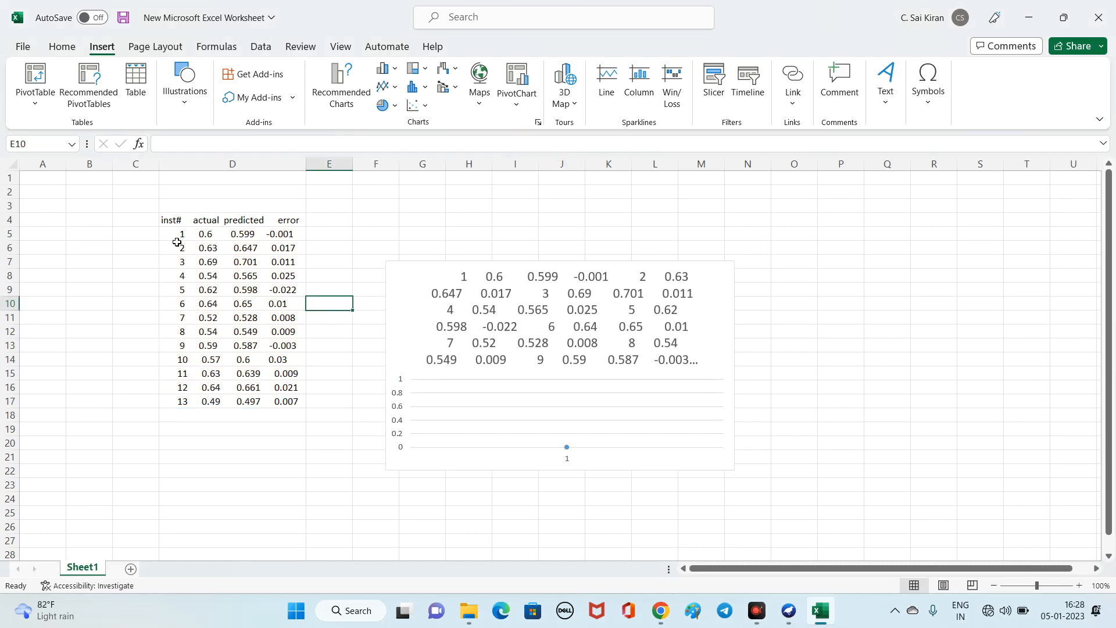
# Insert a scatter chart from the prediction rows in D5:D17, without the header
pyautogui.moveTo(177, 242); pyautogui.dragTo(280, 401)
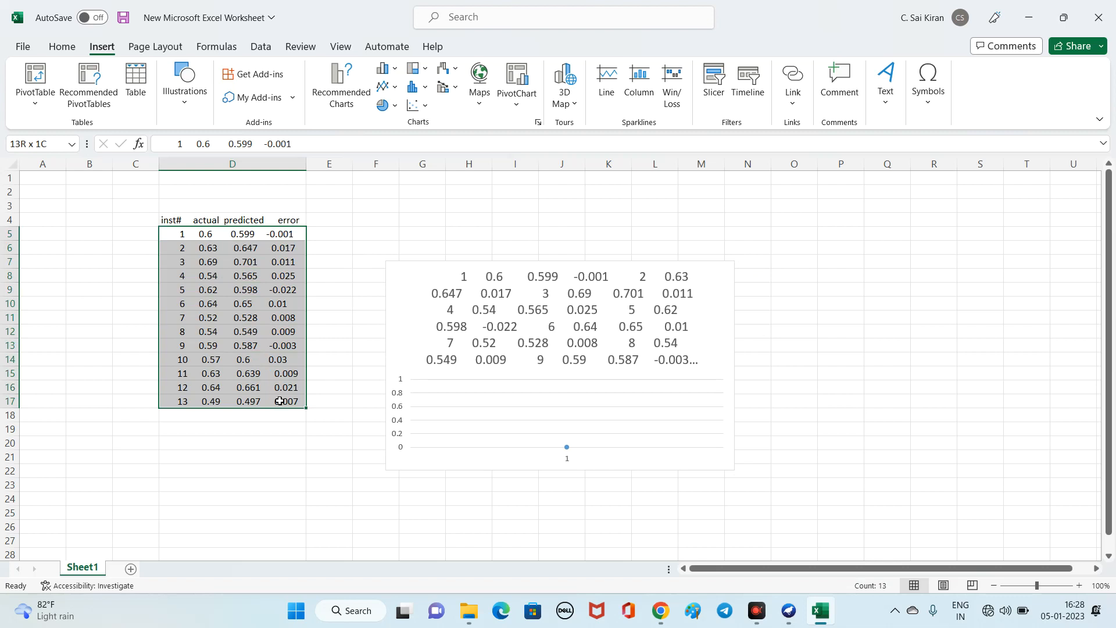
pyautogui.moveTo(279, 401); pyautogui.dragTo(280, 401)
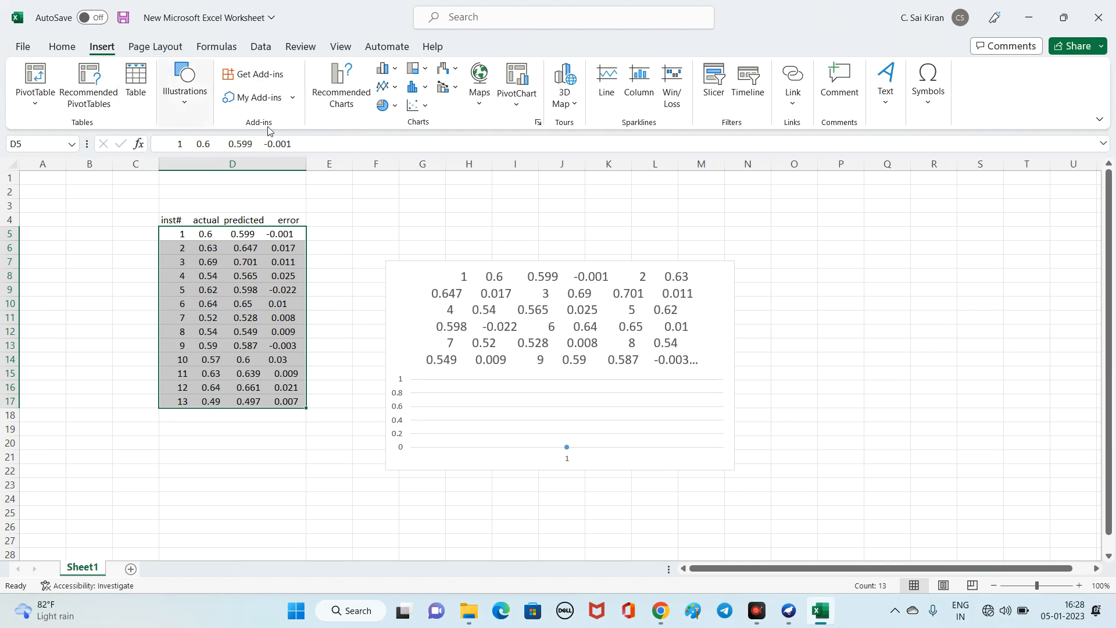
pyautogui.click(612, 93)
pyautogui.click(637, 368)
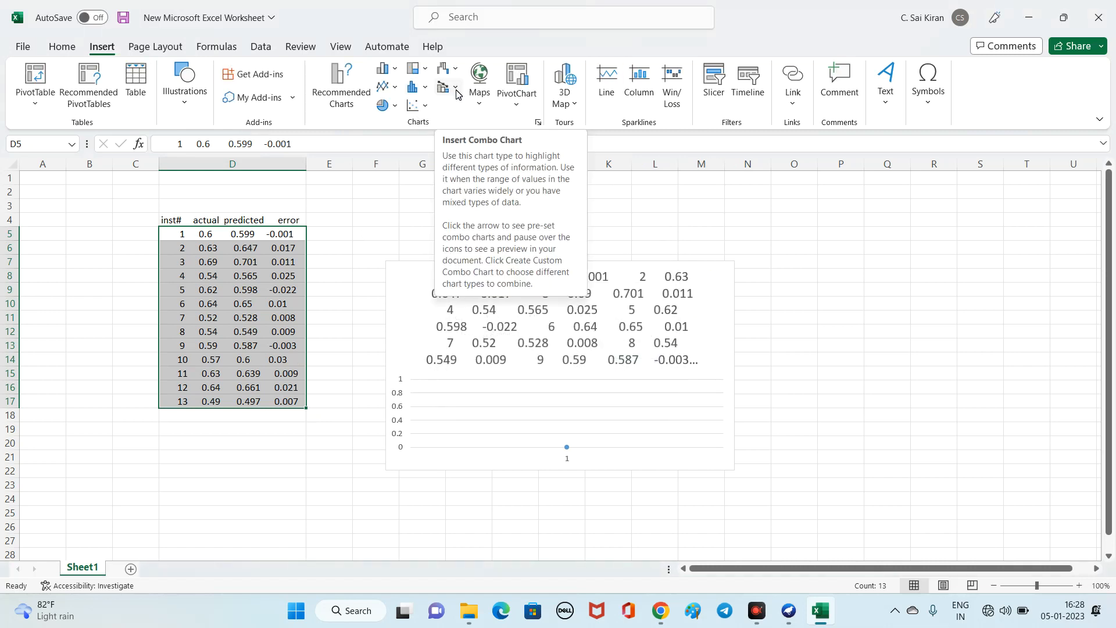
pyautogui.click(422, 107)
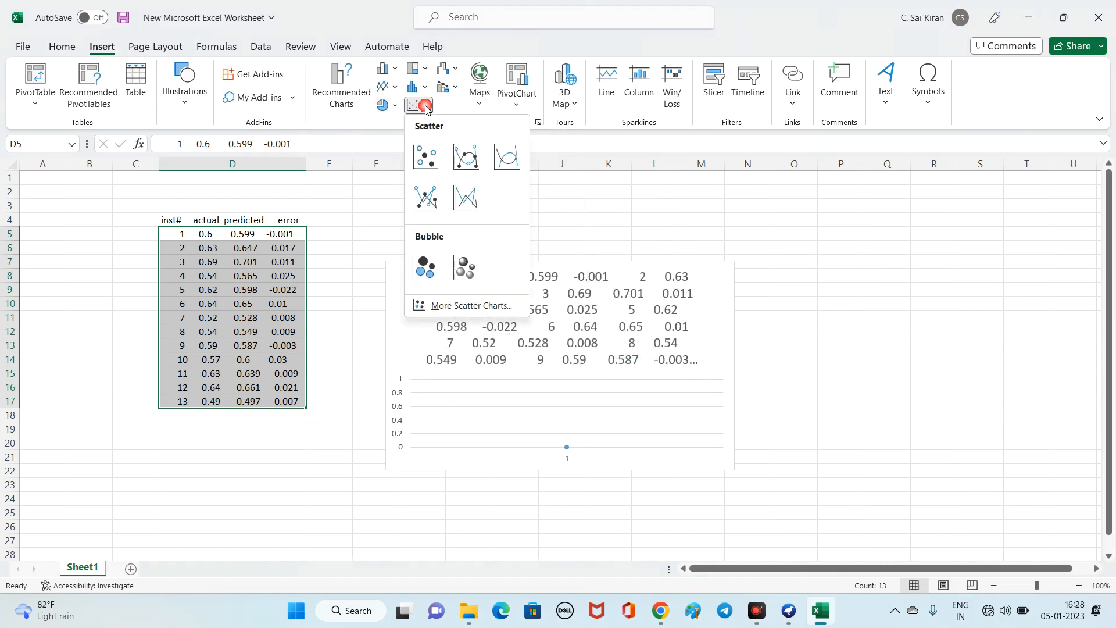
pyautogui.click(435, 160)
pyautogui.click(339, 346)
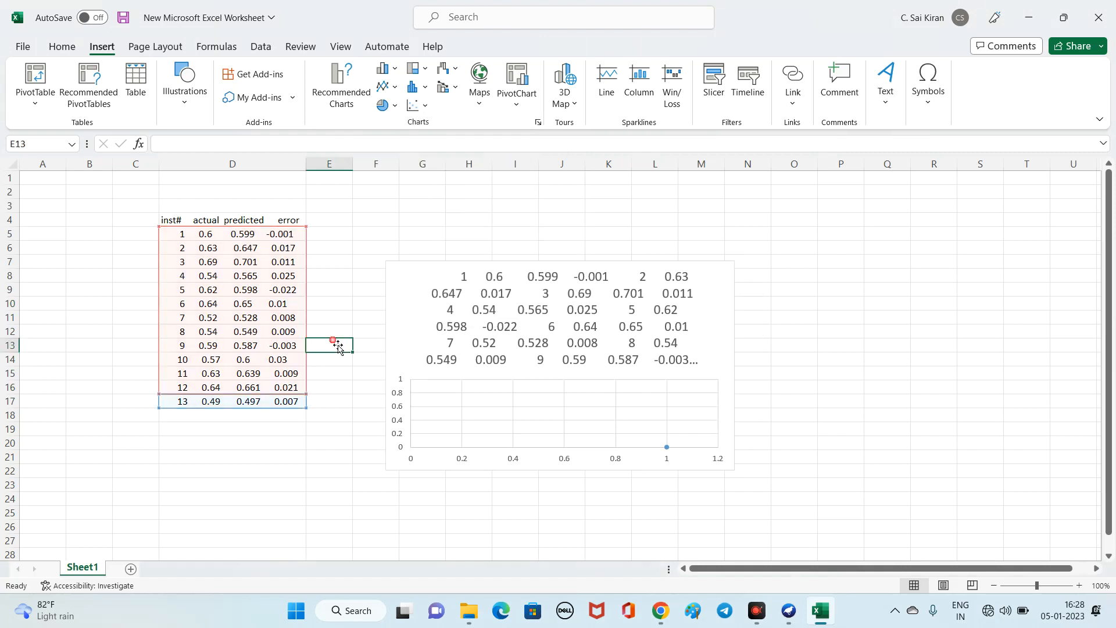
# Insert a scatter chart from the full predictions table in D4:D17, including its header row
pyautogui.moveTo(298, 404); pyautogui.dragTo(222, 221)
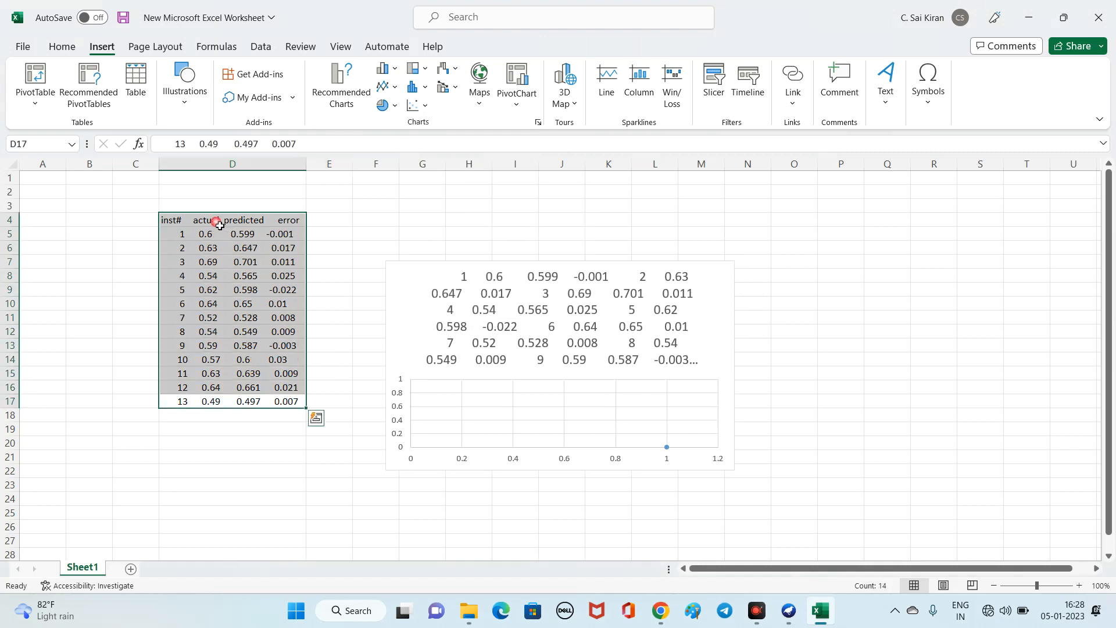
pyautogui.click(418, 105)
pyautogui.click(431, 158)
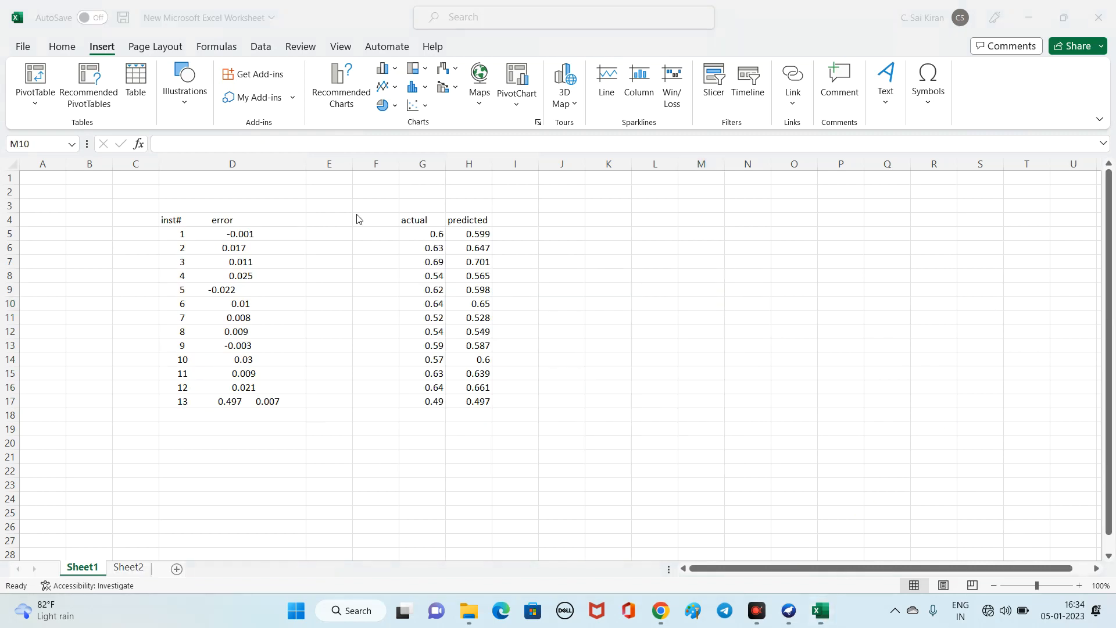
# Insert a 2-D stacked line chart with markers from the actual and predicted columns in G4:H17
pyautogui.moveTo(416, 219); pyautogui.dragTo(486, 400)
pyautogui.click(395, 87)
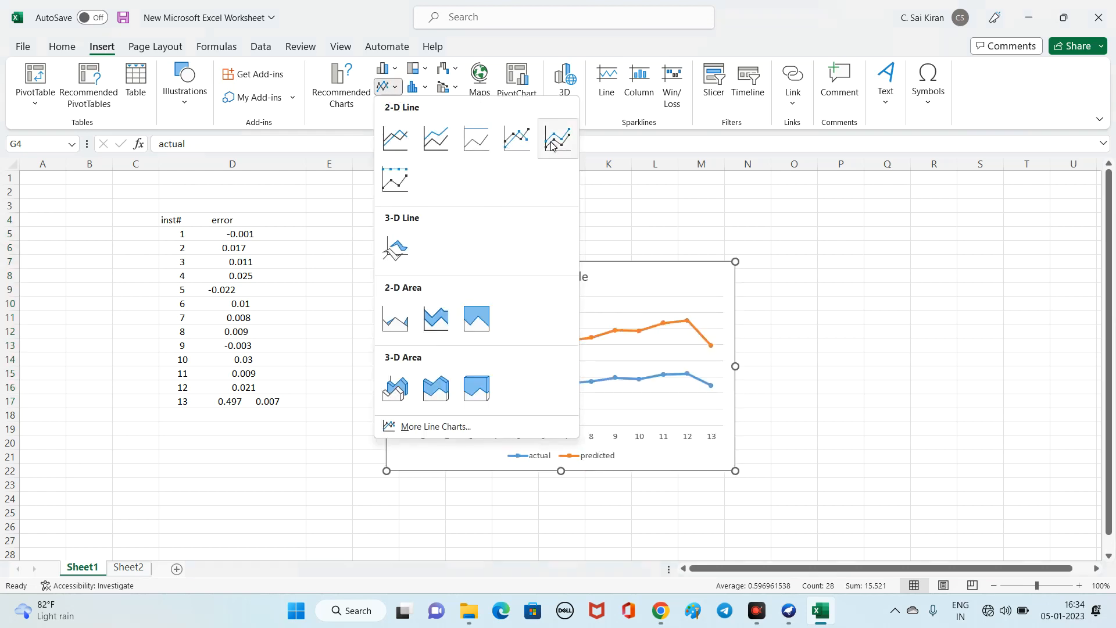
pyautogui.click(554, 141)
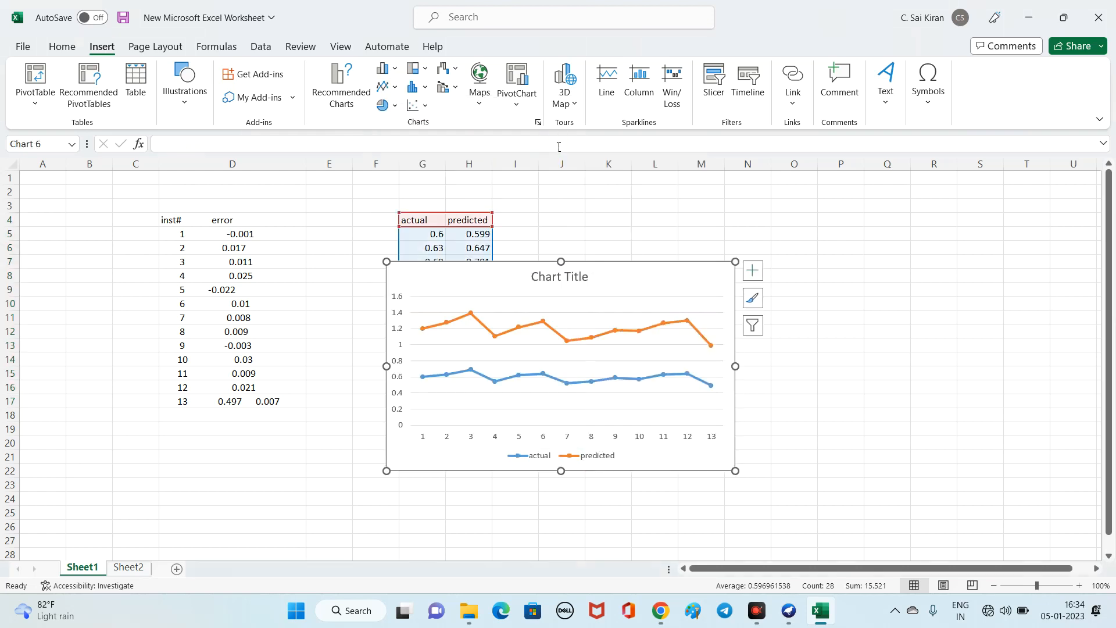
# Move the line chart to the right of the actual and predicted columns, level with row 4, and save the workbook
pyautogui.moveTo(620, 294); pyautogui.dragTo(763, 246)
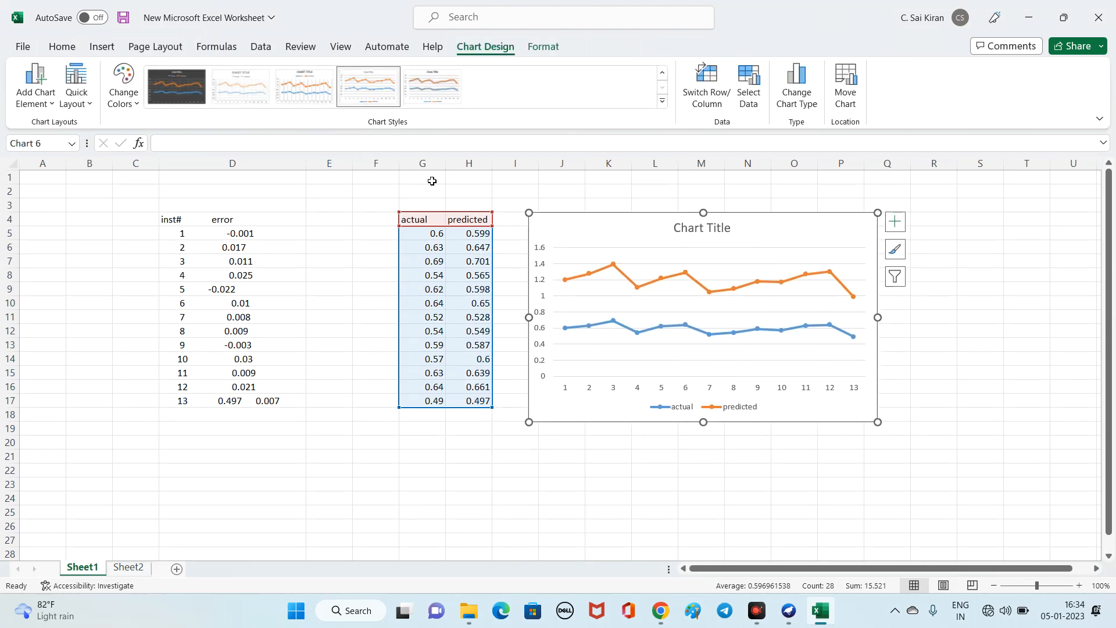
pyautogui.click(123, 17)
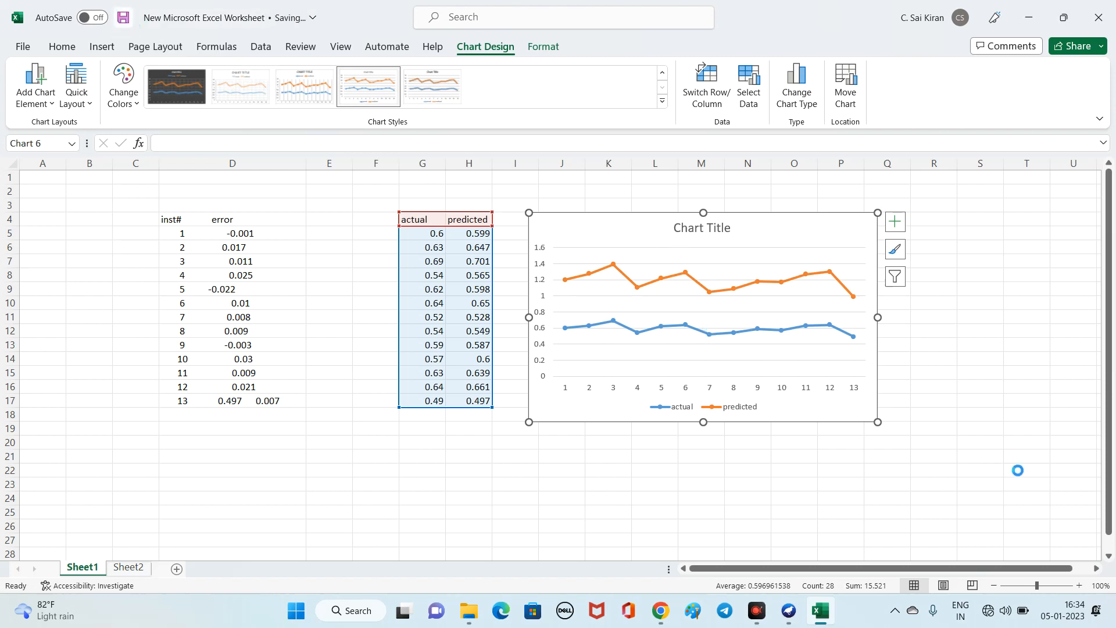